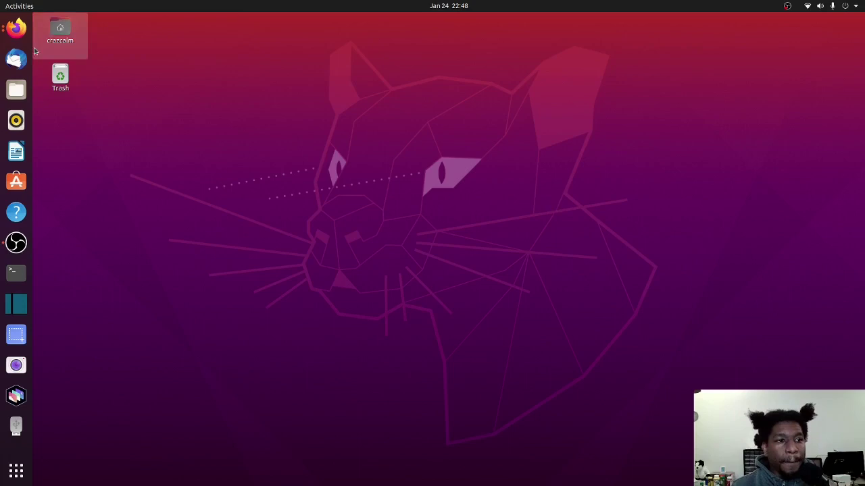
- Bring the actix-web crates.io window up beside the warp crate page
click(14, 29)
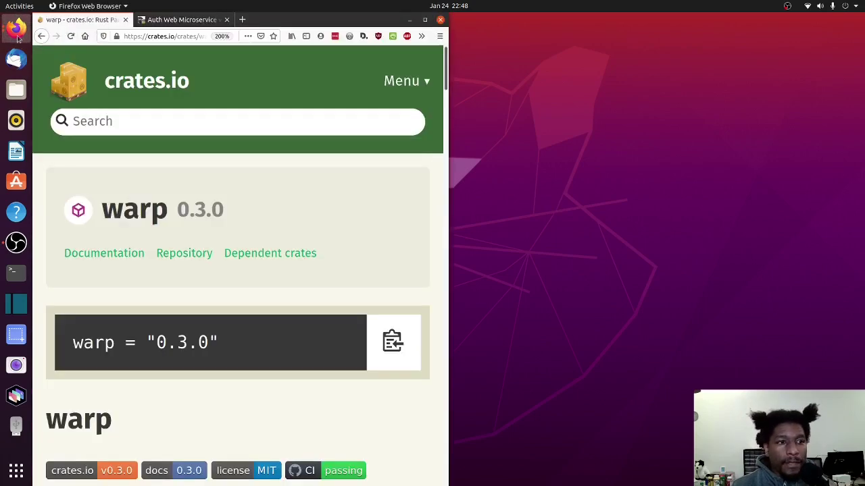
click(16, 31)
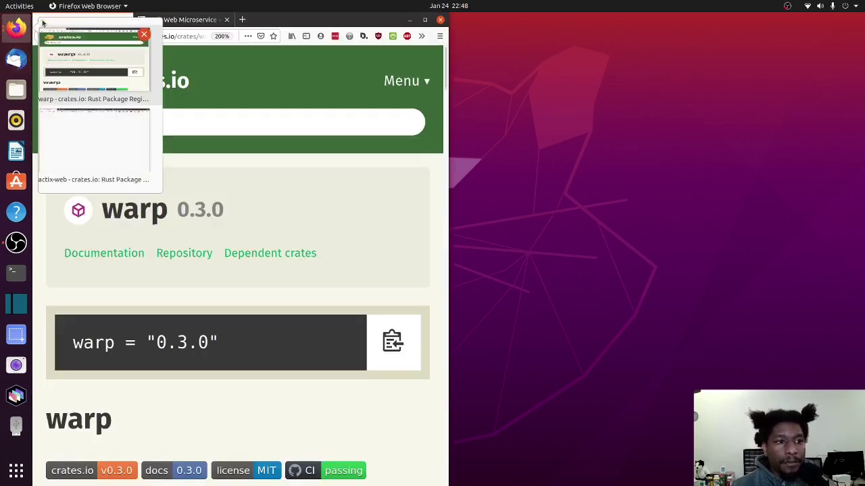
click(112, 152)
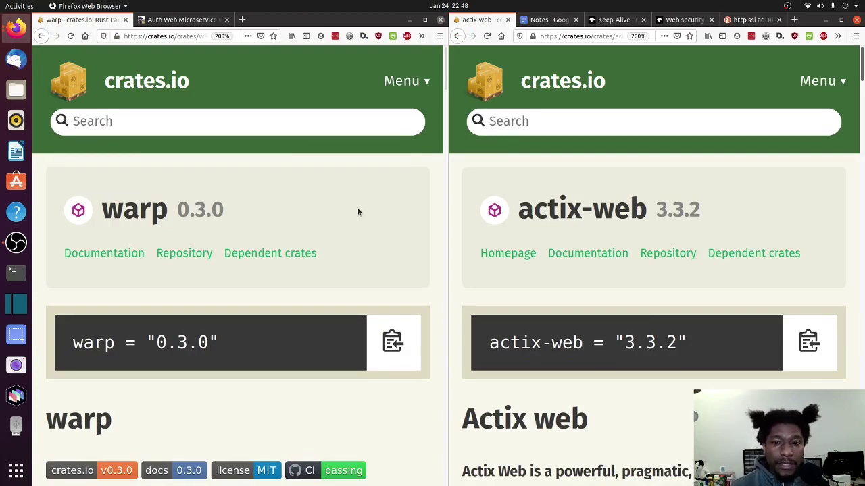
- Scroll down to warp's built-in feature list and actix-web's Features list
scroll(360, 218, down, 6)
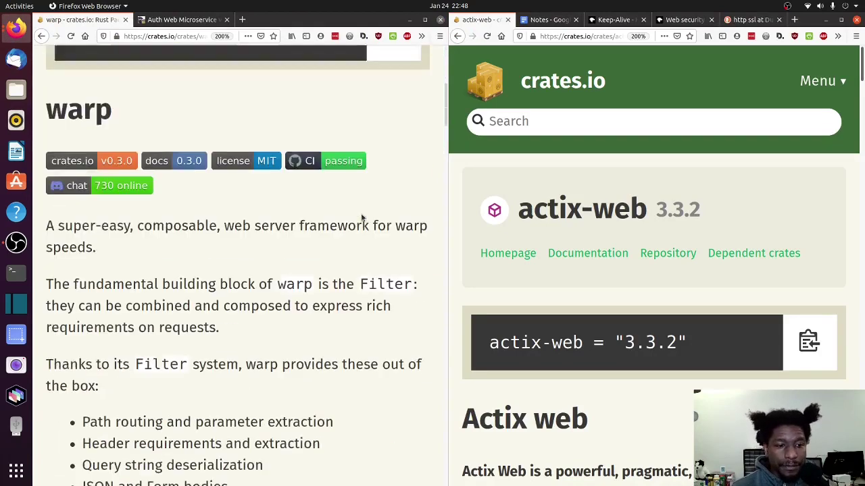
scroll(362, 215, down, 2)
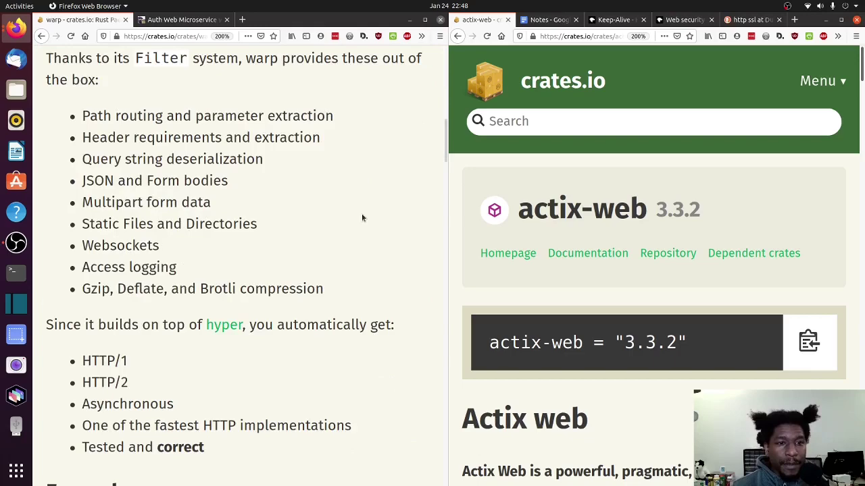
scroll(653, 297, down, 5)
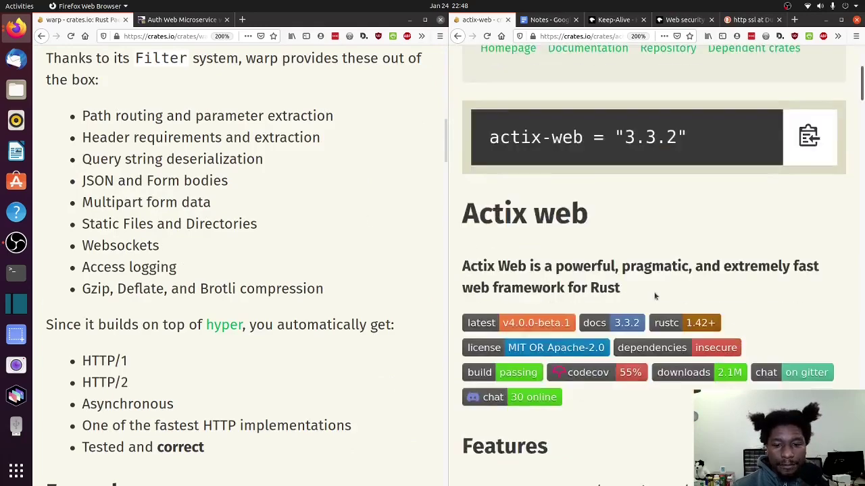
scroll(655, 293, down, 3)
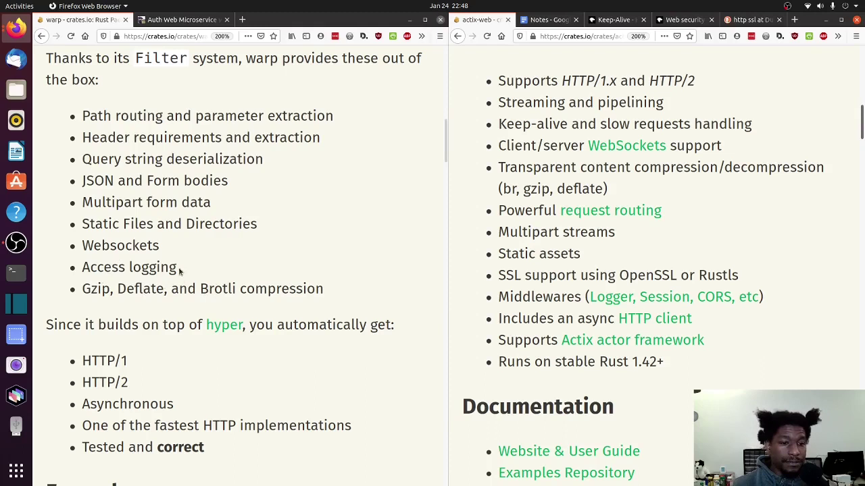
scroll(179, 267, down, 3)
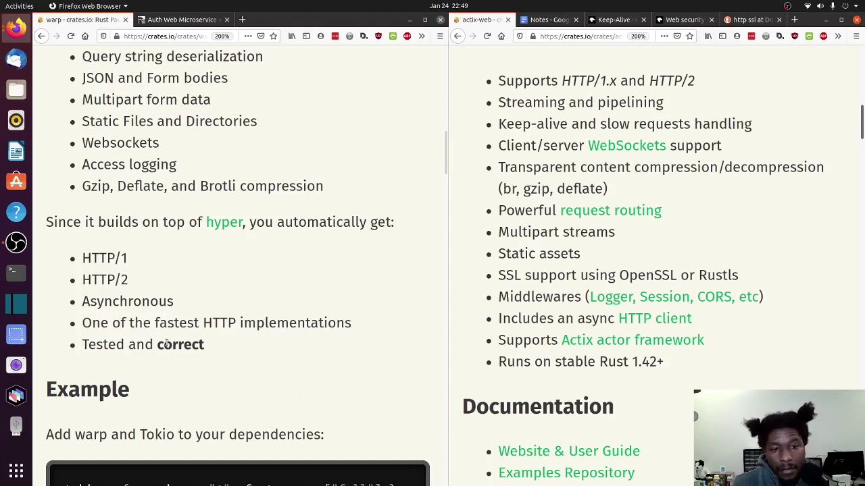
scroll(166, 340, up, 3)
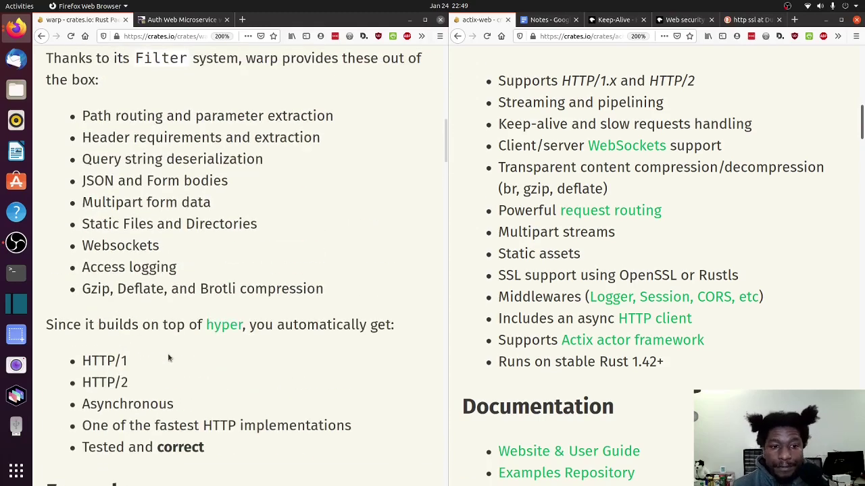
scroll(169, 359, down, 2)
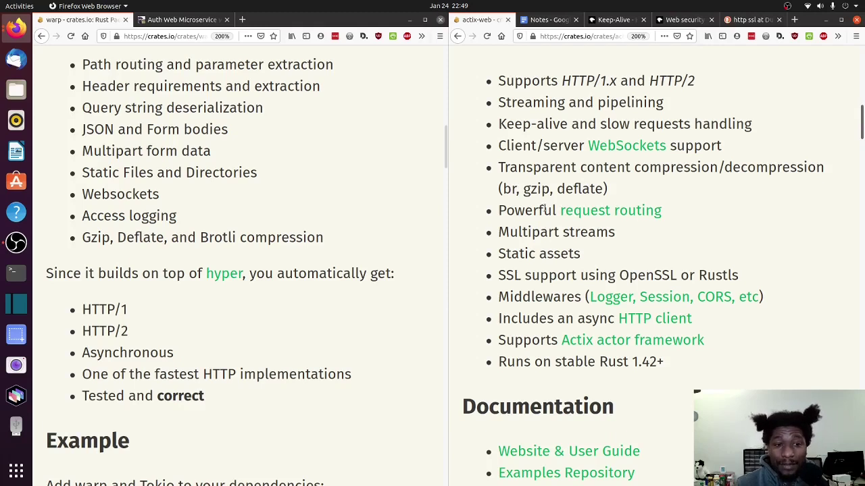
- Highlight the word Powerful before request routing in actix-web's Features list
drag(560, 211, 502, 208)
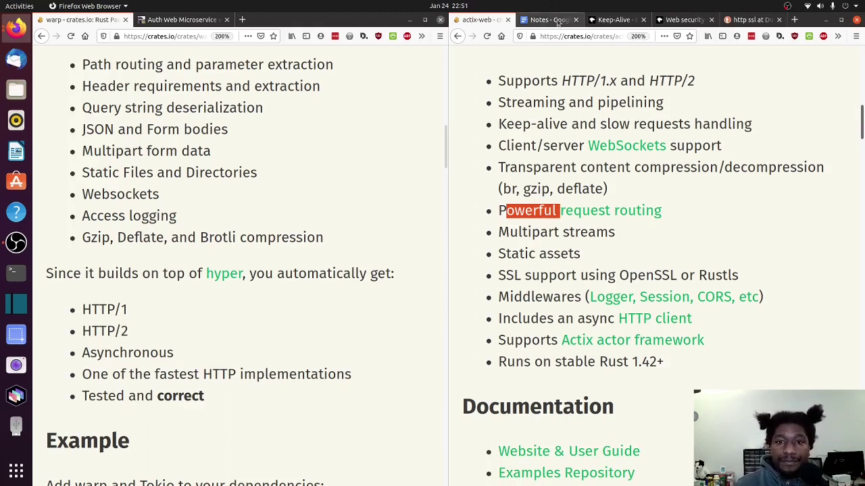
- Maximize the Notes document and bring its Actix-web feature checklist into view
click(538, 20)
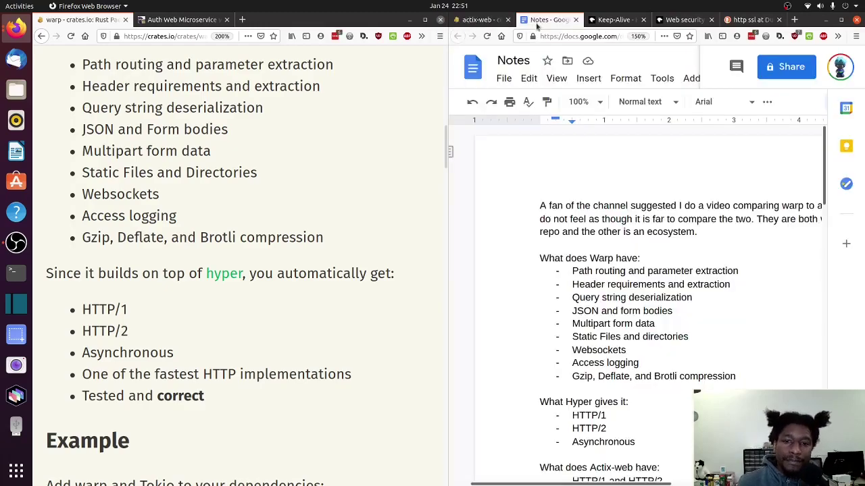
key(super+Up)
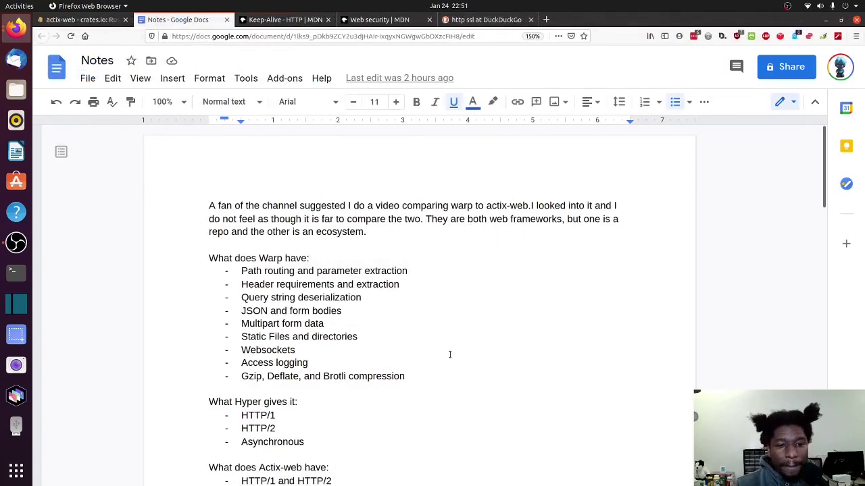
scroll(483, 327, up, 2)
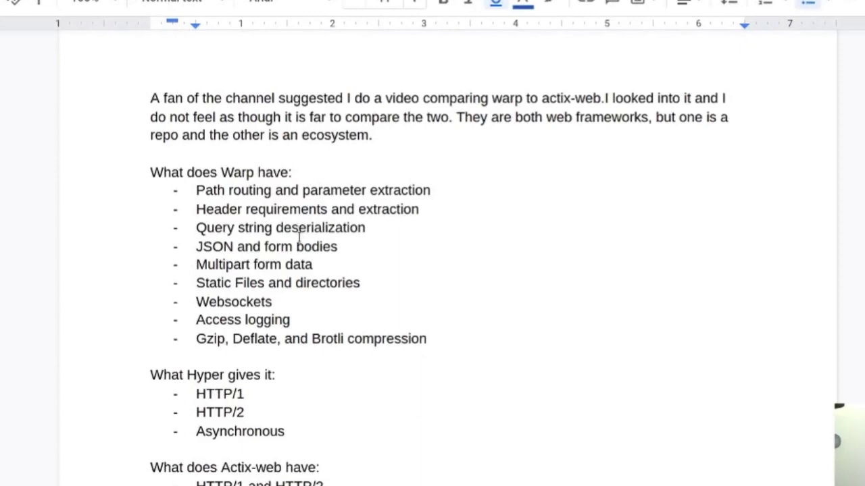
scroll(298, 245, down, 6)
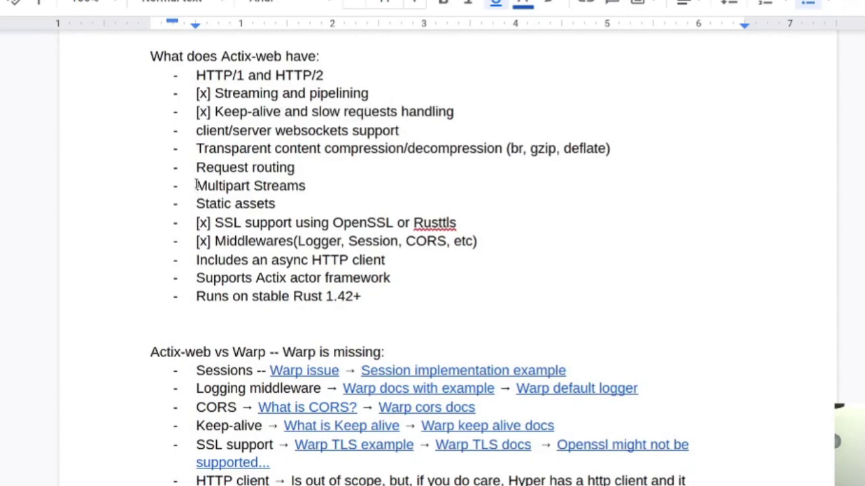
- Highlight the Multipart Streams item in the notes, then move into the SSL support item
drag(195, 185, 303, 186)
click(304, 221)
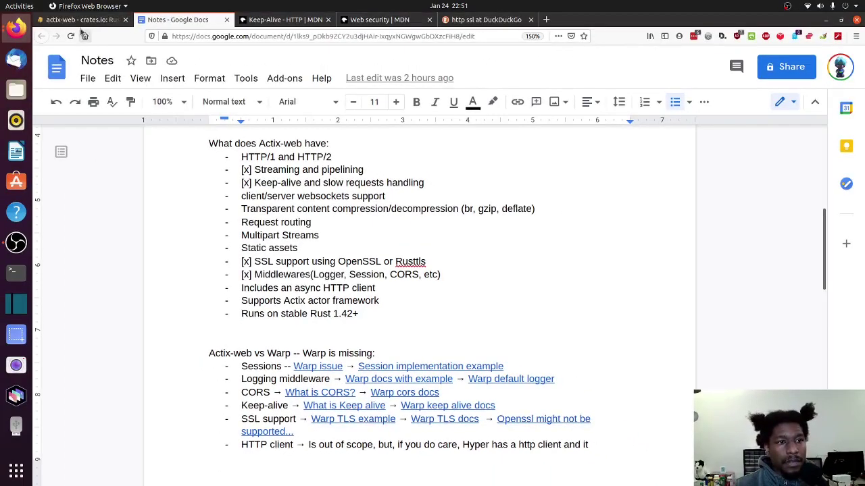
click(90, 6)
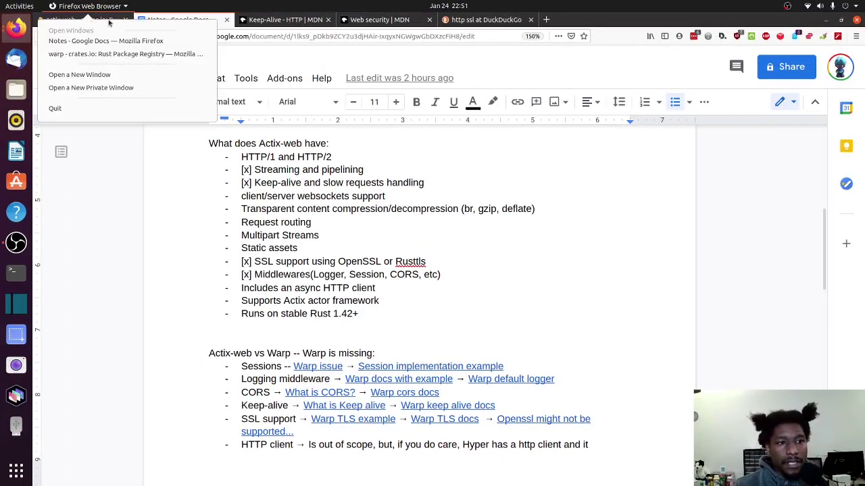
click(89, 20)
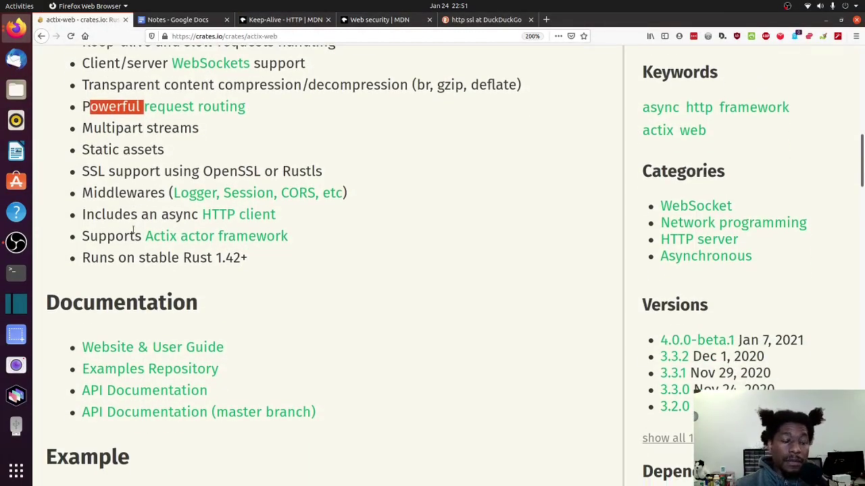
scroll(135, 232, up, 1)
scroll(137, 235, down, 1)
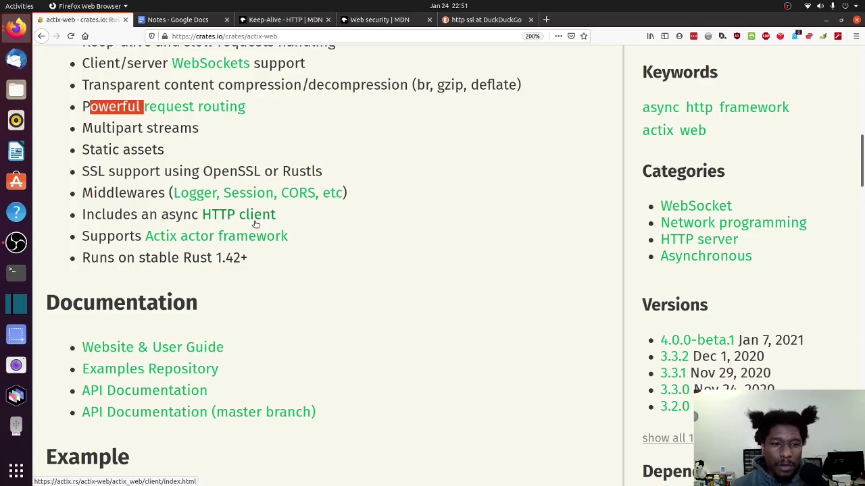
scroll(255, 225, up, 3)
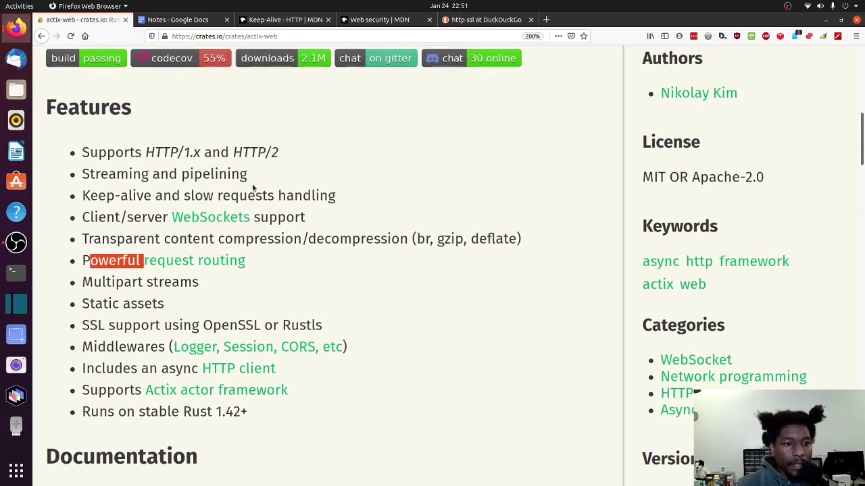
scroll(253, 189, down, 1)
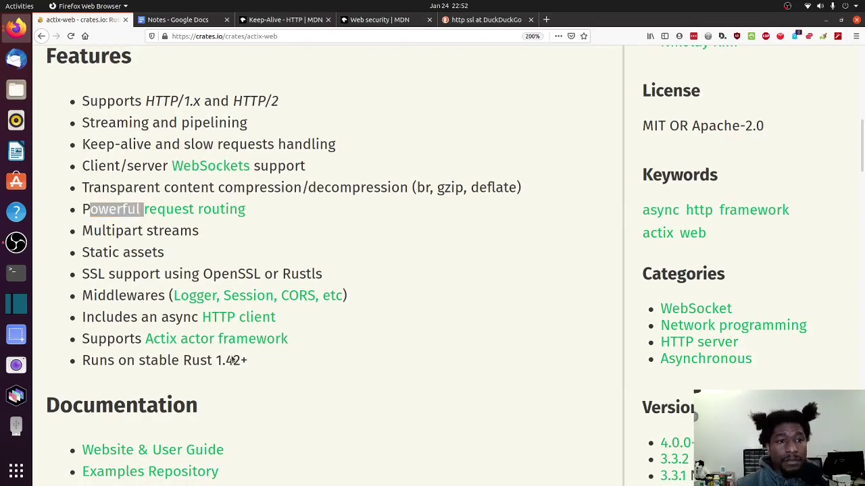
key(super)
click(398, 128)
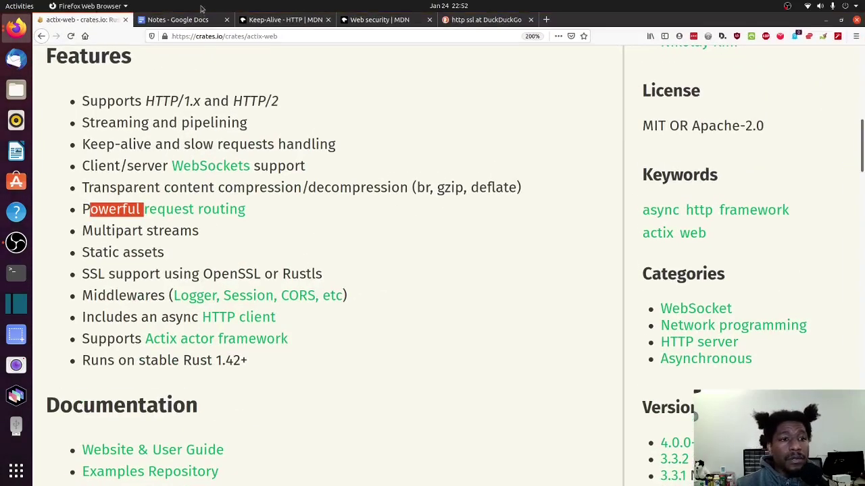
click(195, 20)
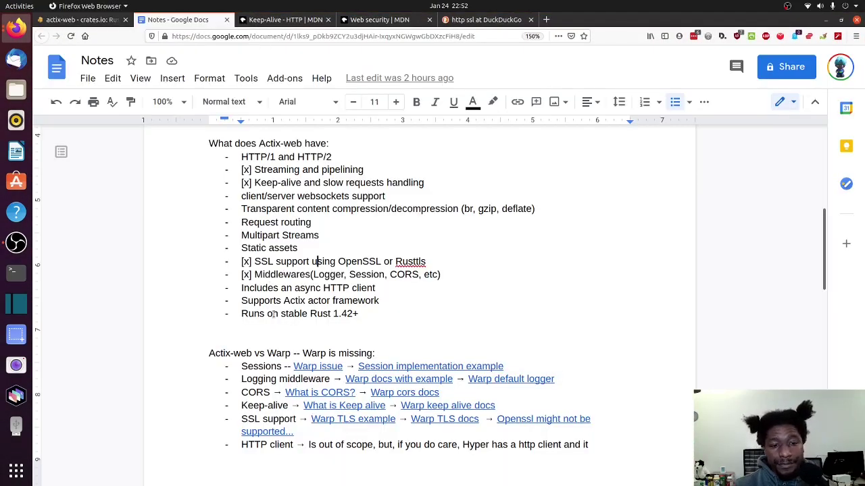
scroll(274, 315, down, 3)
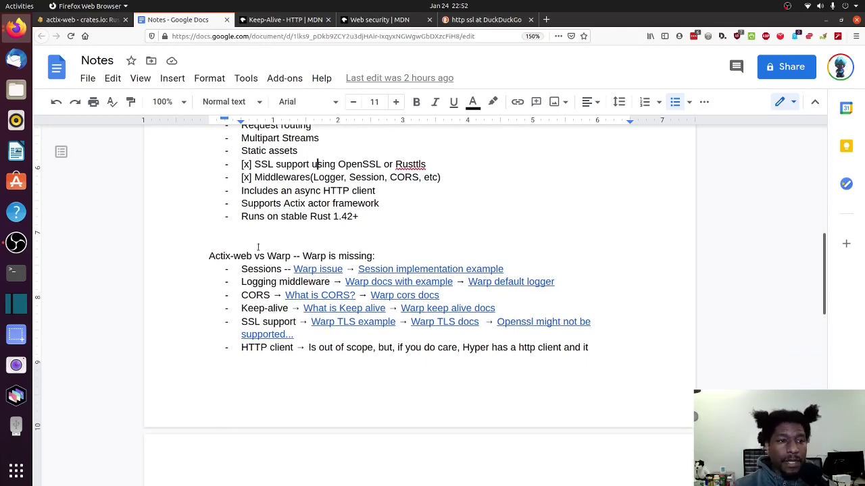
click(84, 24)
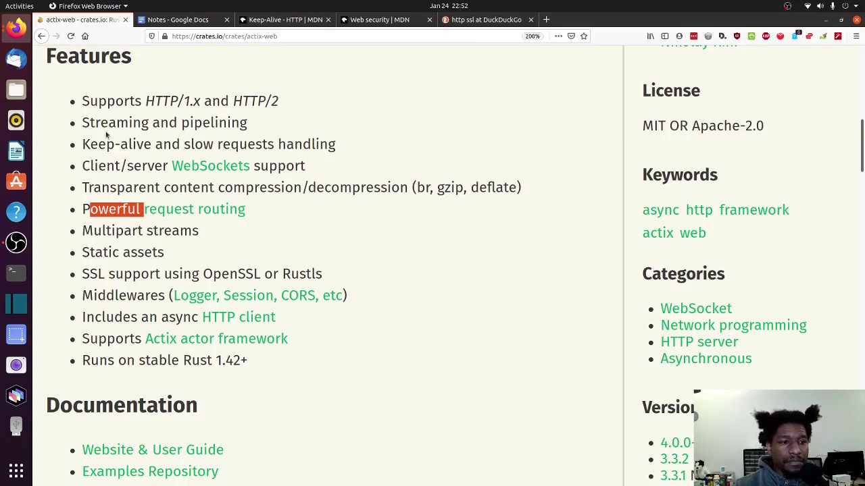
click(196, 19)
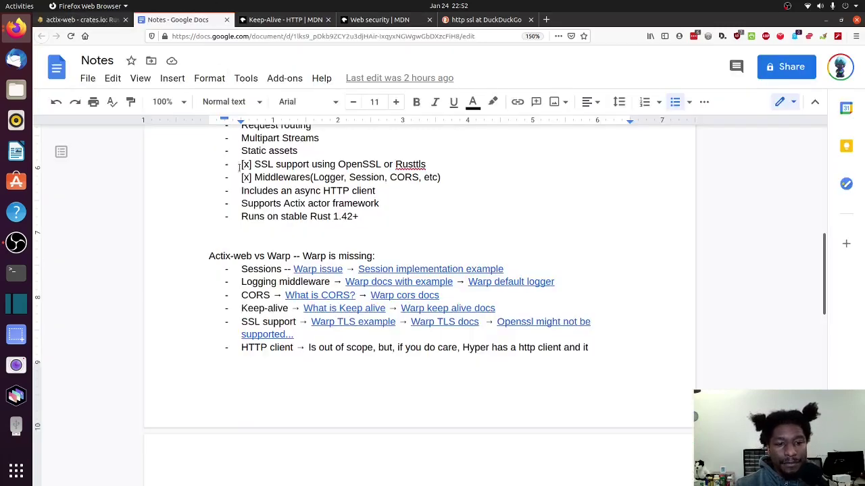
click(333, 311)
- Open the What is Keep alive link and read MDN's Keep-Alive page at 150%
click(344, 332)
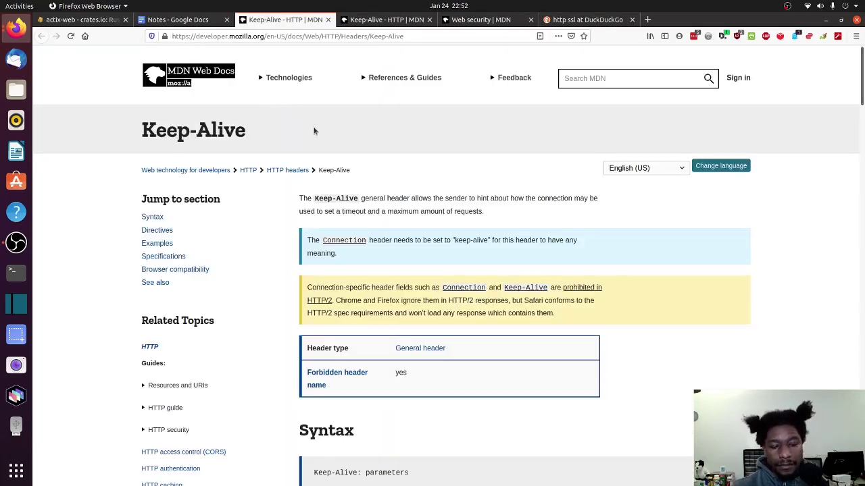
key(ctrl+plus)
key(ctrl+plus)
key(ctrl+plus)
key(ctrl+plus)
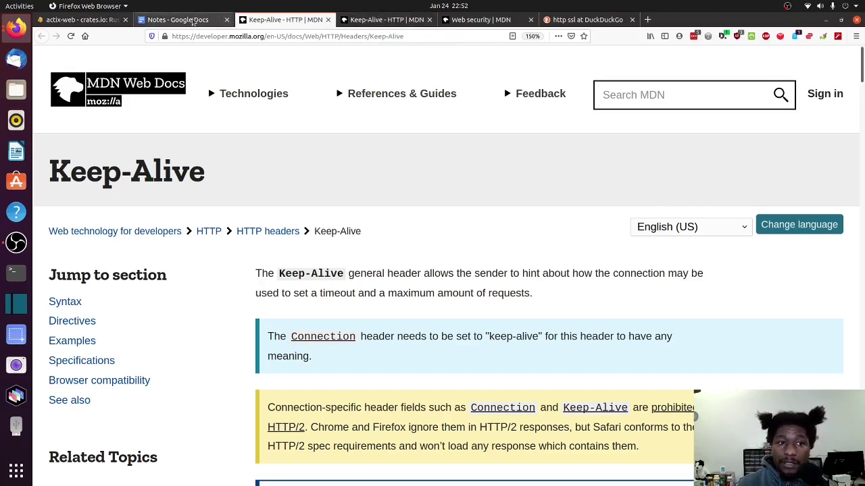
click(194, 21)
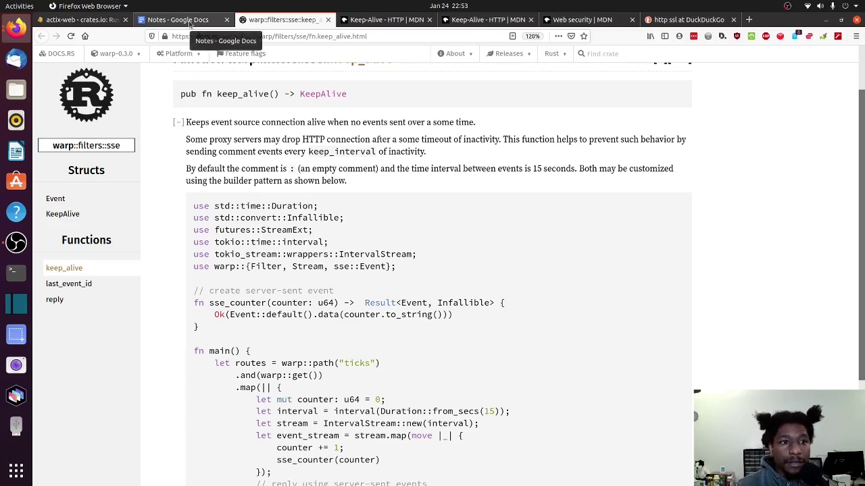
- Select CORS in the notes' Middlewares line and open the What is CORS? MDN page
click(190, 22)
scroll(245, 191, up, 5)
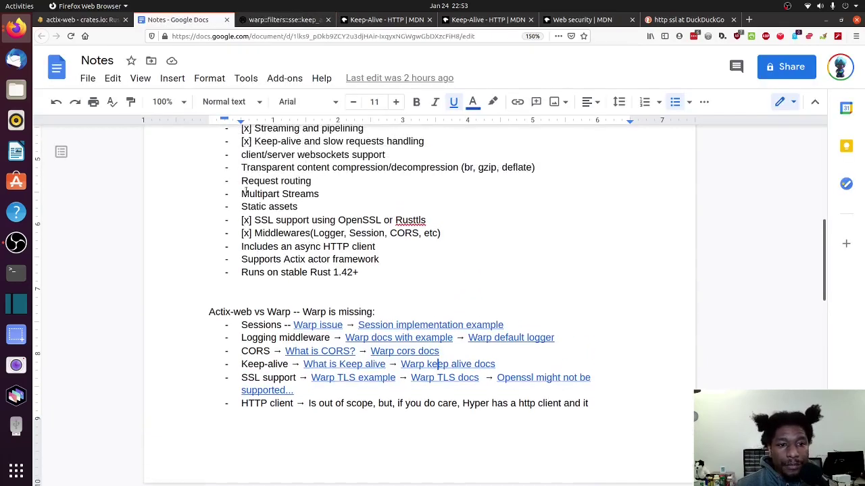
scroll(248, 196, down, 4)
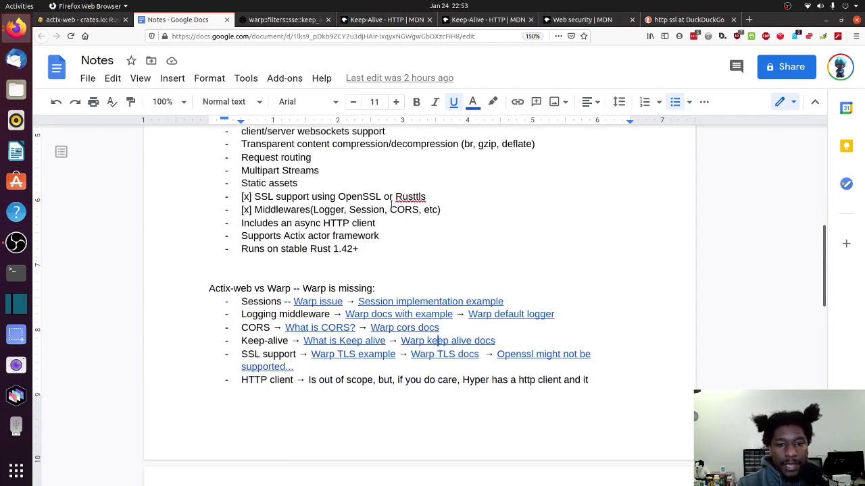
drag(391, 210, 419, 210)
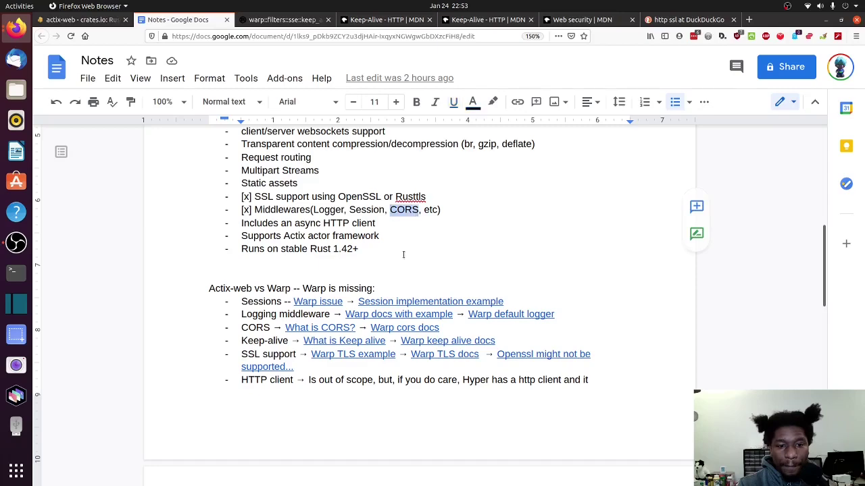
click(314, 328)
click(338, 348)
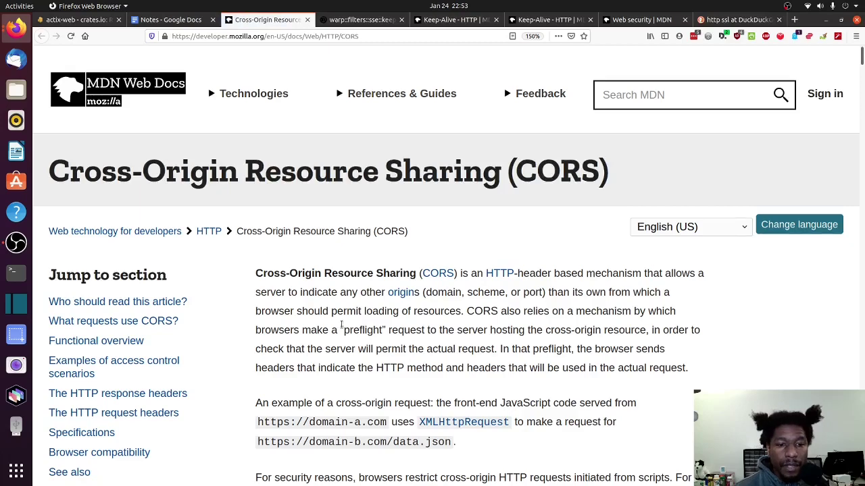
scroll(341, 325, down, 1)
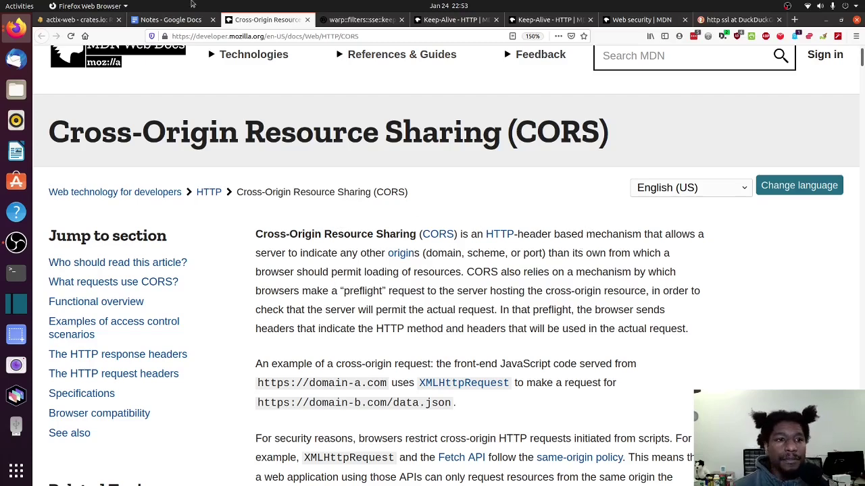
- Open the Warp cors docs link from the notes on docs.rs
click(170, 20)
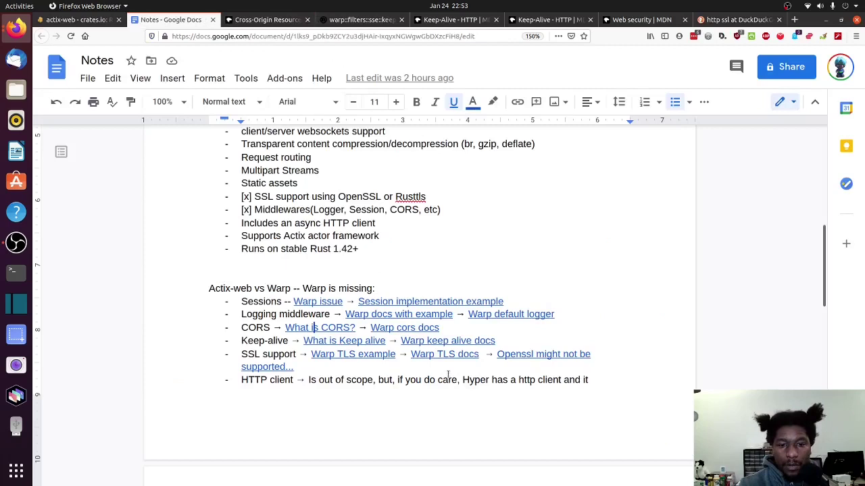
click(423, 327)
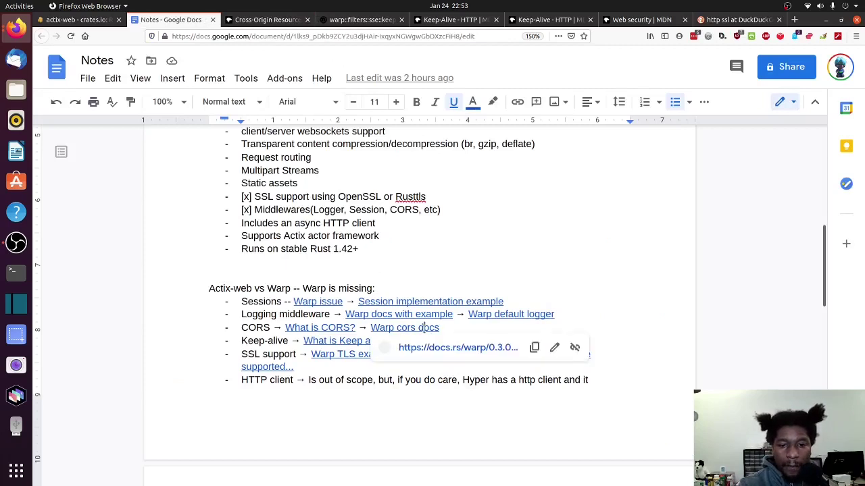
click(430, 349)
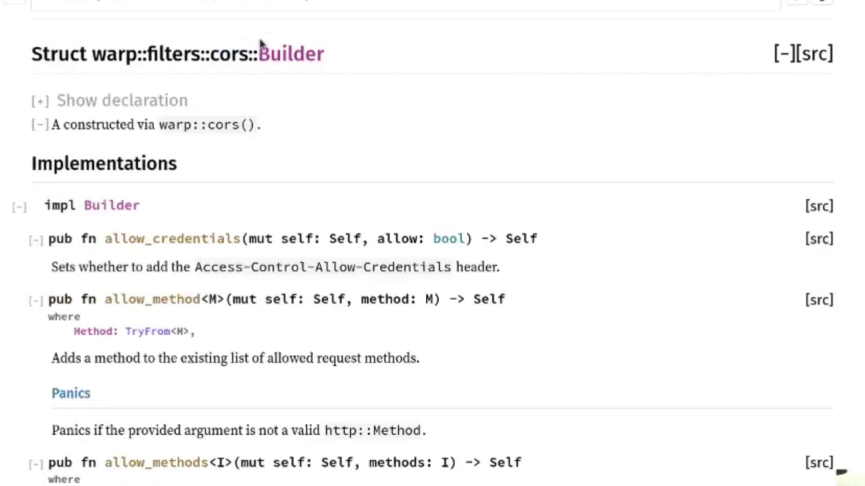
- Scroll through the warp cors Builder methods on docs.rs
scroll(260, 41, down, 3)
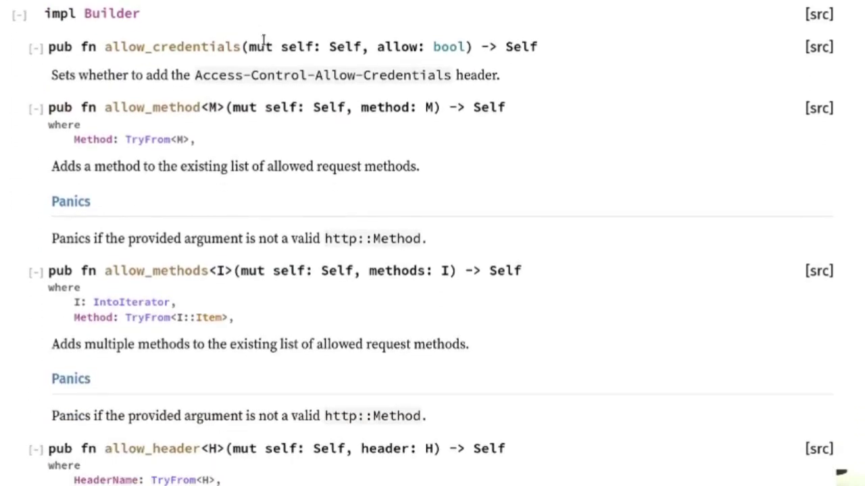
scroll(264, 39, down, 2)
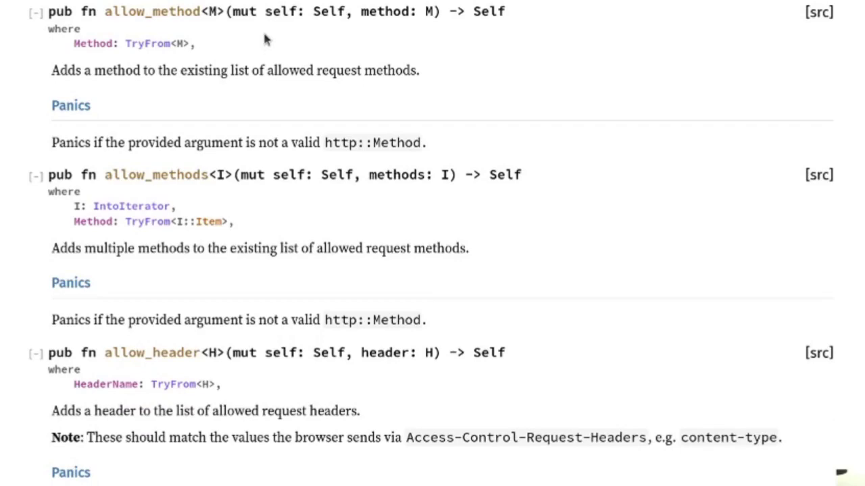
scroll(264, 40, up, 3)
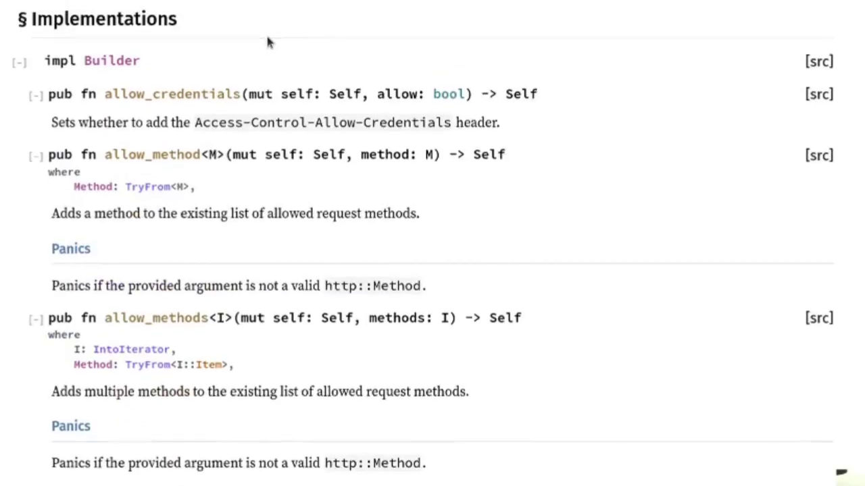
scroll(264, 39, down, 9)
scroll(278, 35, down, 5)
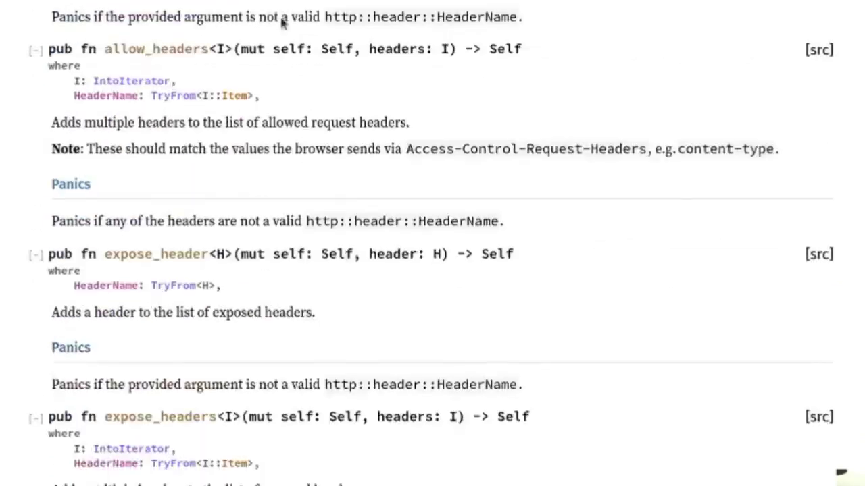
scroll(292, 54, down, 4)
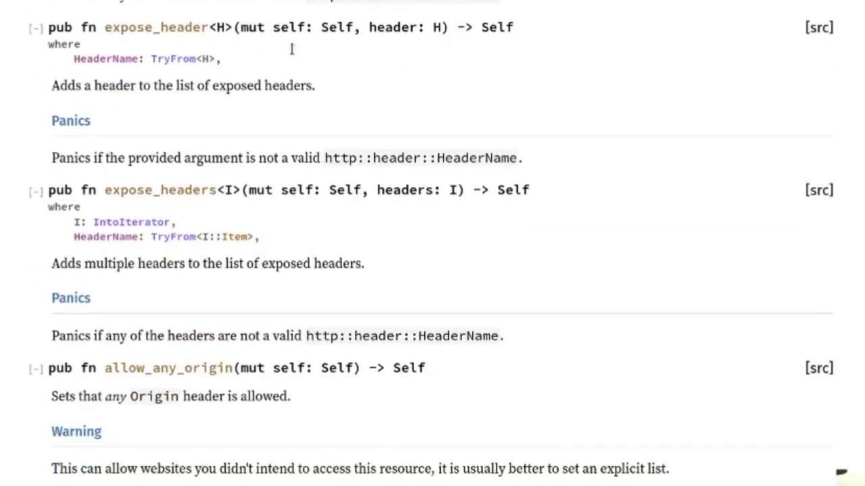
scroll(295, 53, down, 4)
scroll(293, 49, down, 4)
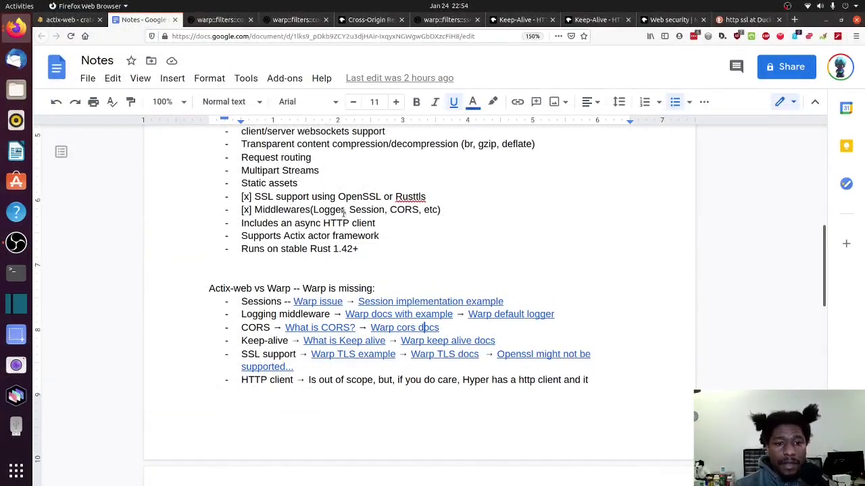
- Select the word Logger in the notes' Middlewares line
click(342, 210)
double_click(338, 209)
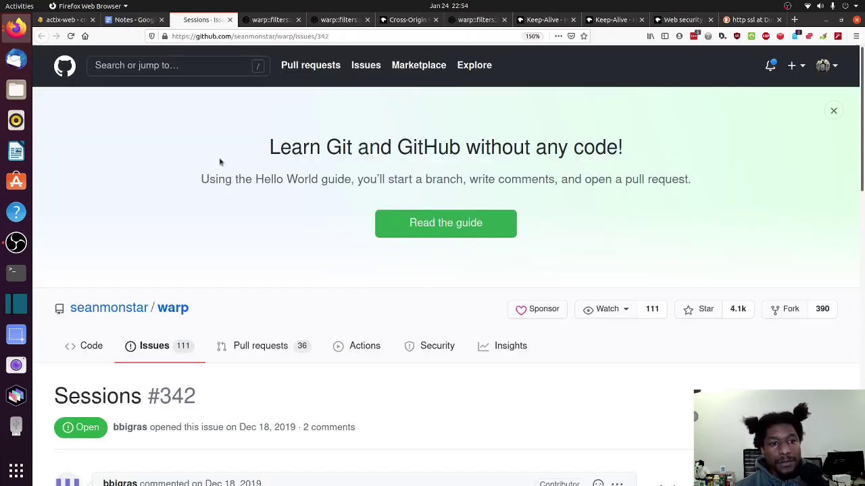
- Scroll issue #342's comments and open the warp-diesel-ructe-sample repository in a background tab
scroll(232, 177, down, 5)
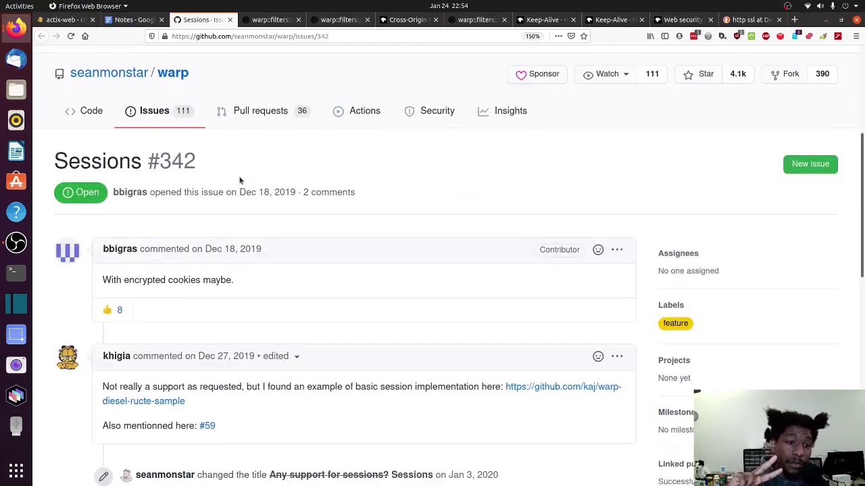
scroll(240, 180, up, 1)
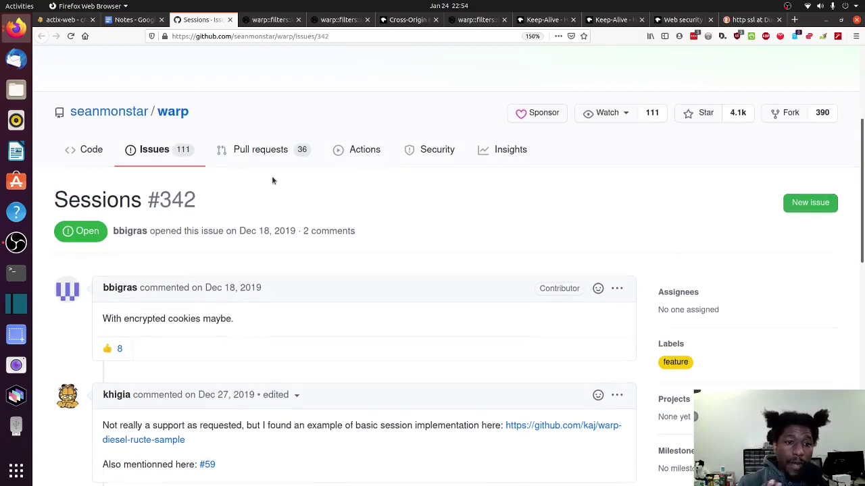
scroll(272, 177, down, 3)
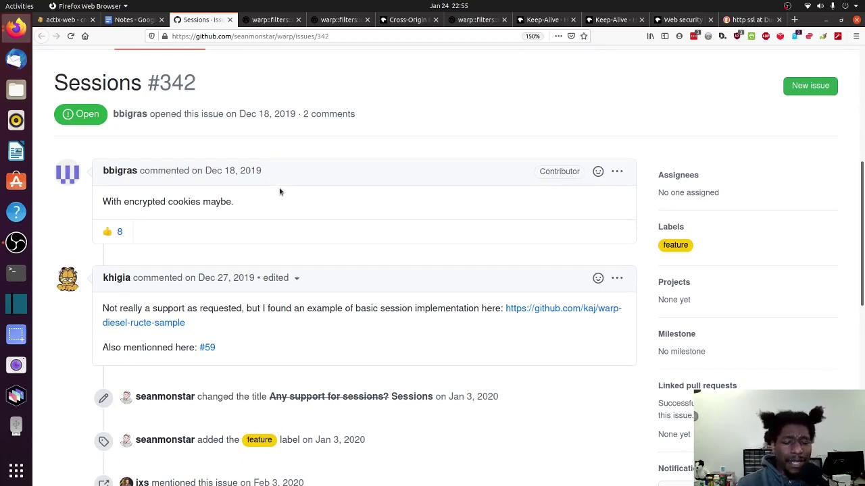
scroll(279, 192, down, 2)
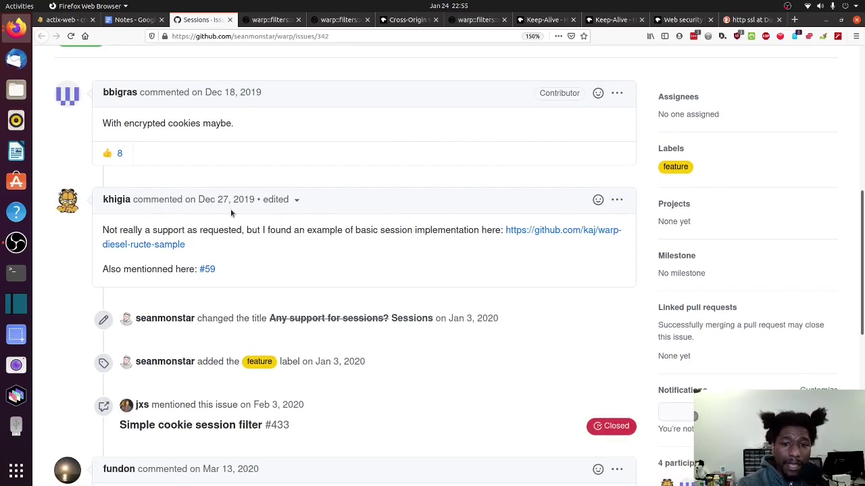
middle_click(548, 230)
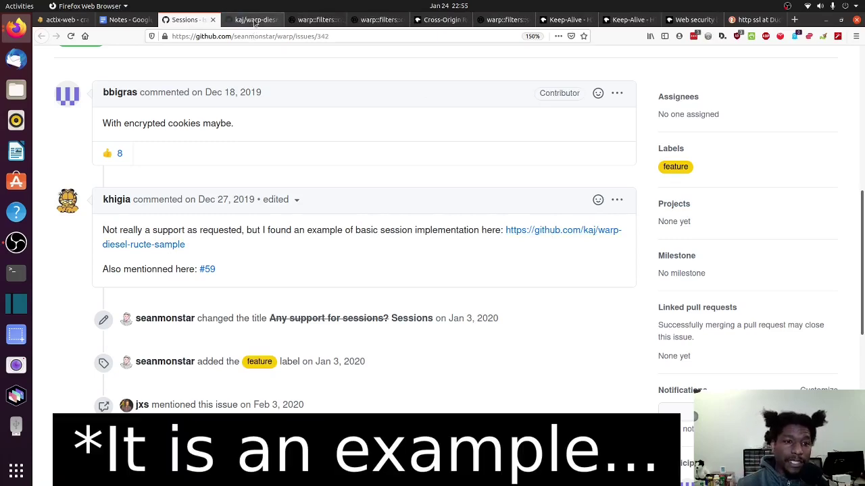
click(255, 20)
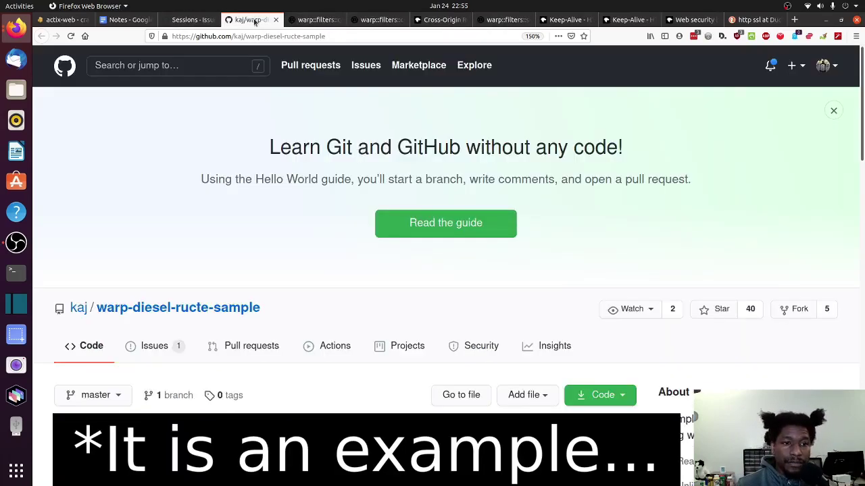
scroll(269, 66, down, 5)
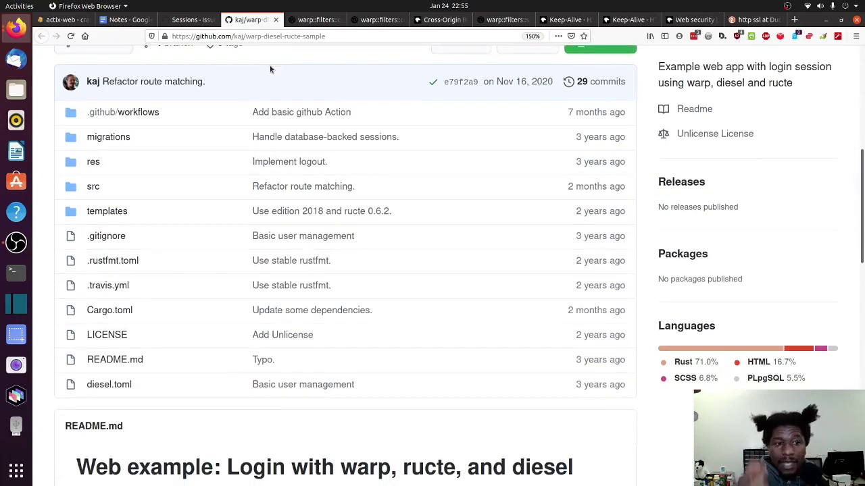
scroll(257, 91, down, 1)
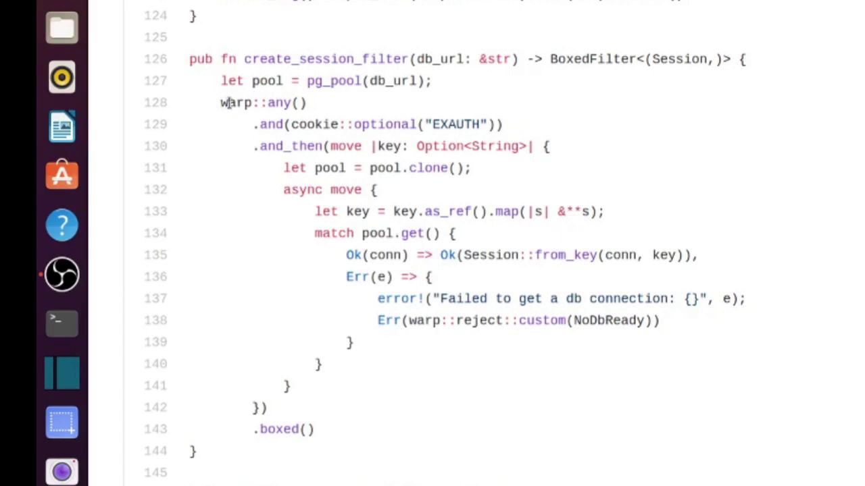
drag(222, 103, 340, 102)
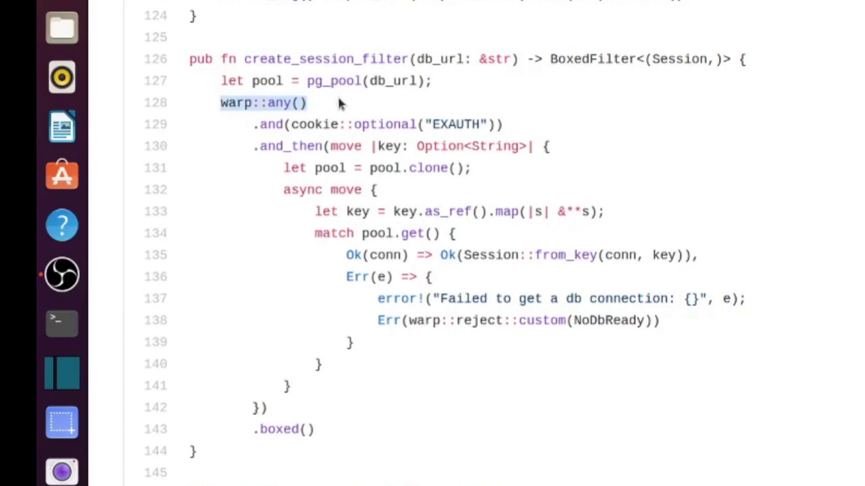
drag(504, 125, 288, 125)
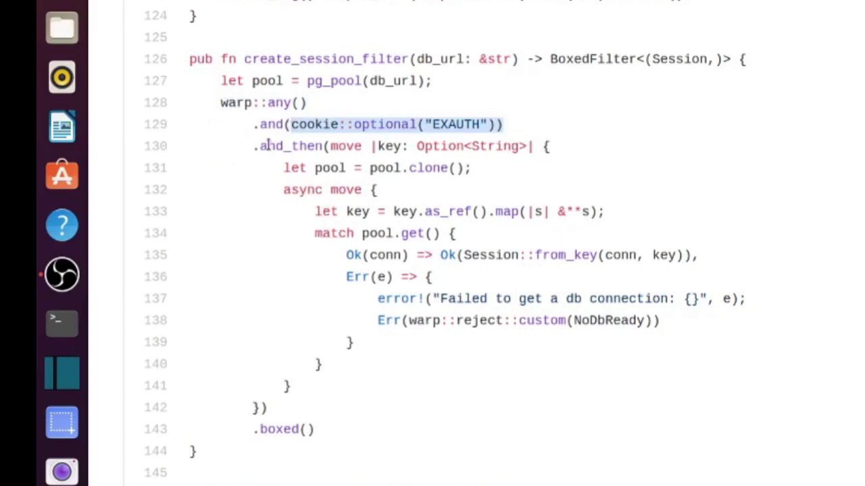
drag(268, 146, 322, 143)
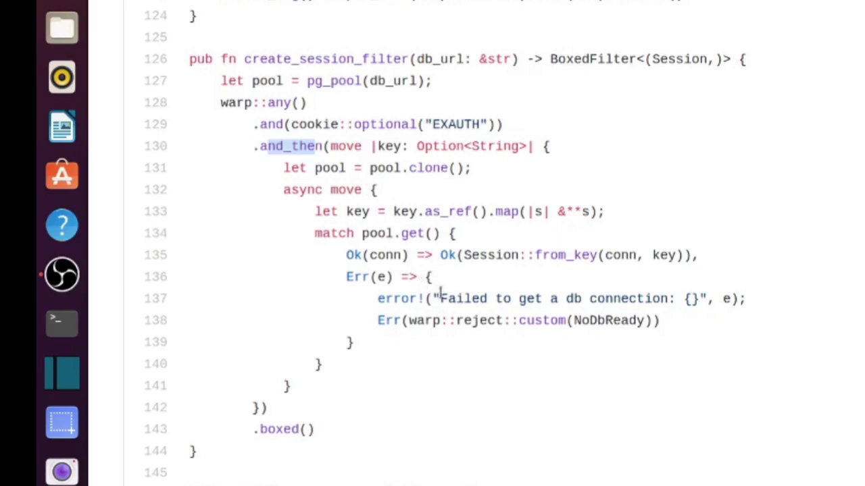
click(462, 253)
drag(462, 254, 541, 254)
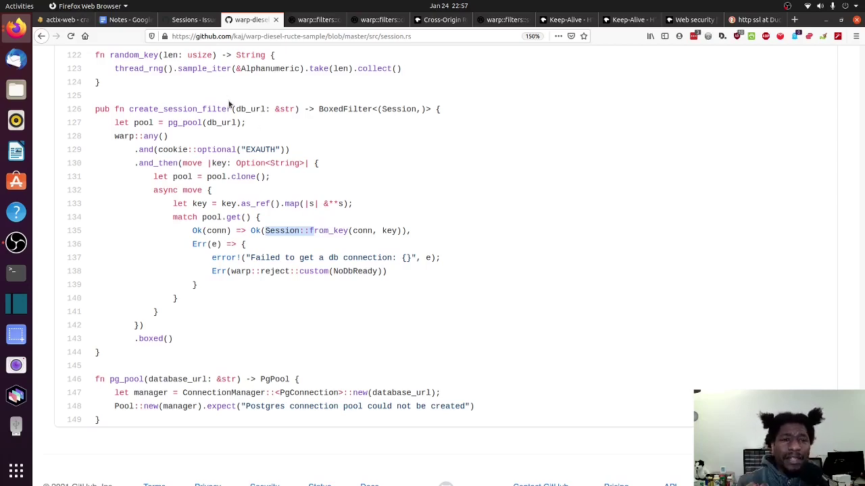
- Open the redis-warp.rs test file from the Sessions issue and switch it to master
click(187, 20)
scroll(255, 179, down, 4)
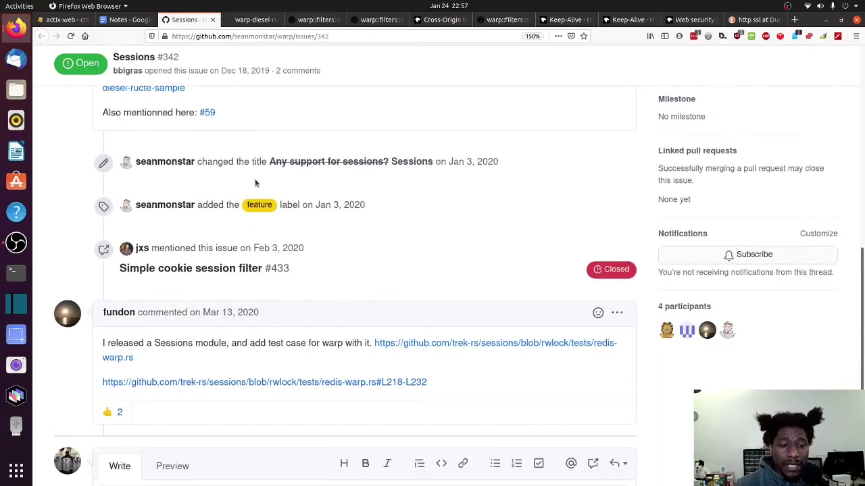
scroll(260, 193, down, 1)
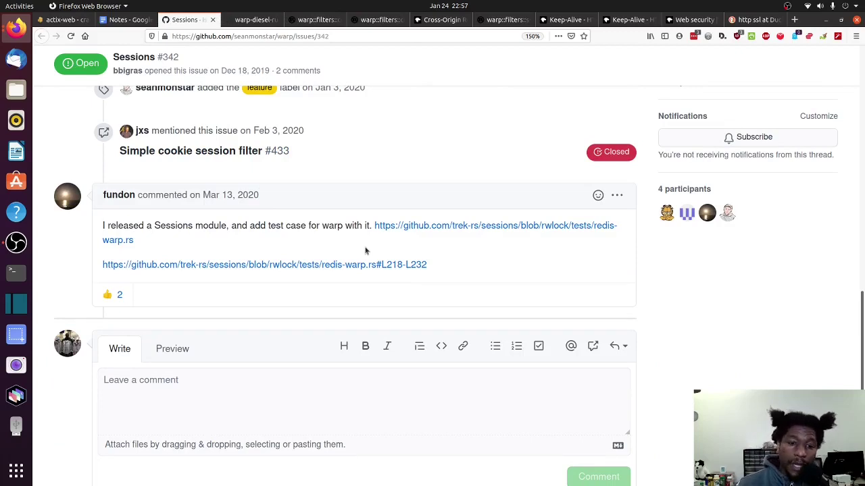
click(398, 228)
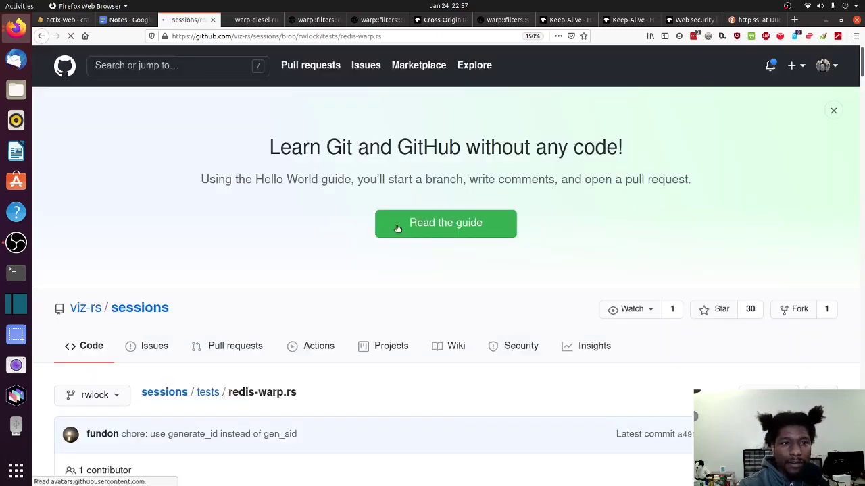
scroll(261, 297, down, 5)
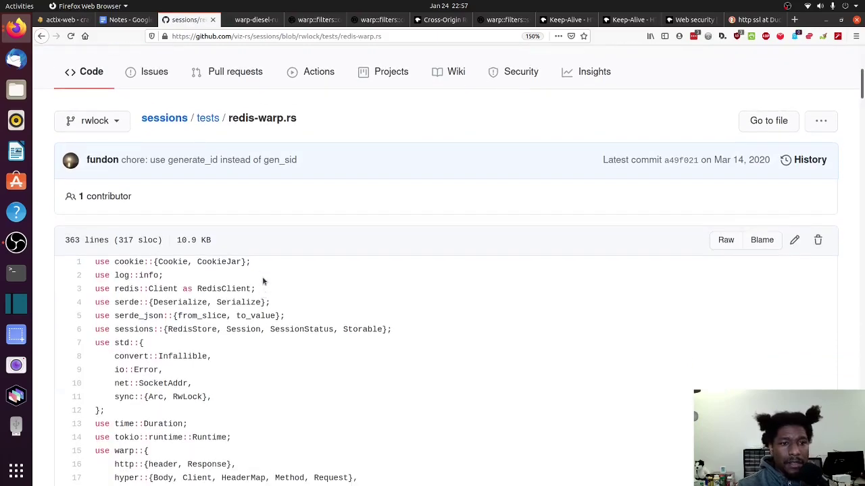
scroll(264, 281, up, 1)
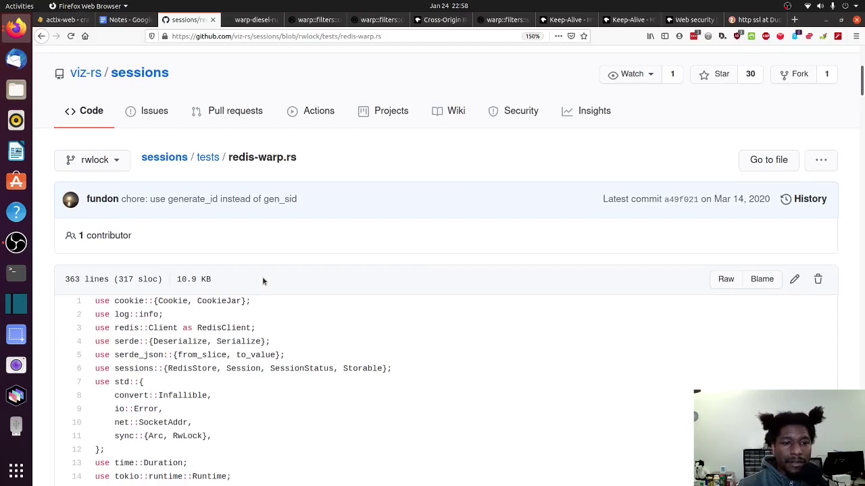
scroll(257, 257, up, 1)
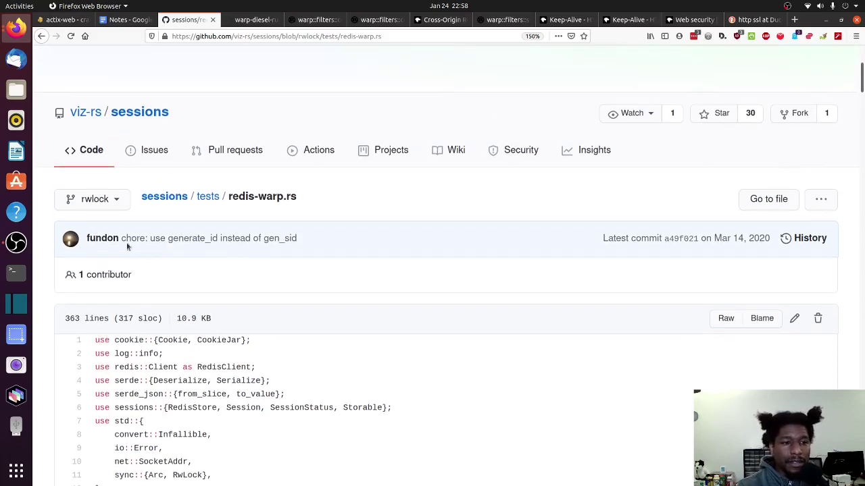
click(115, 201)
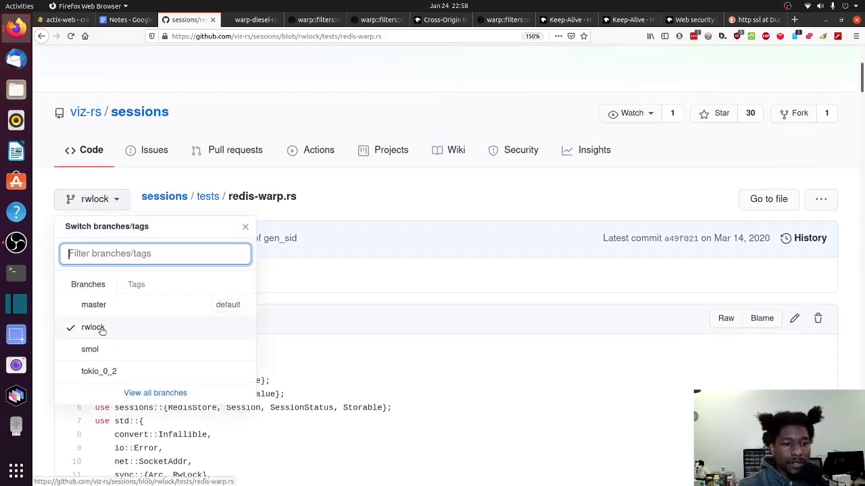
click(100, 304)
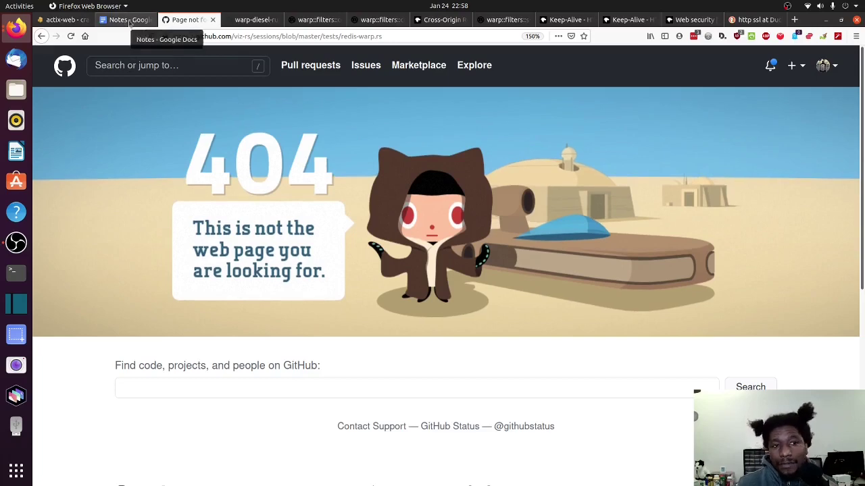
- Highlight Logger and Middlewares in the notes, then open the Warp docs with example link
click(131, 21)
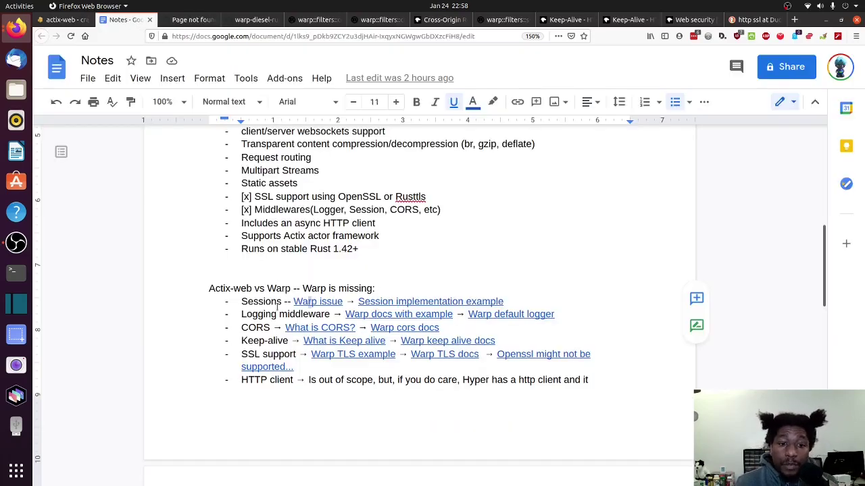
scroll(279, 303, down, 2)
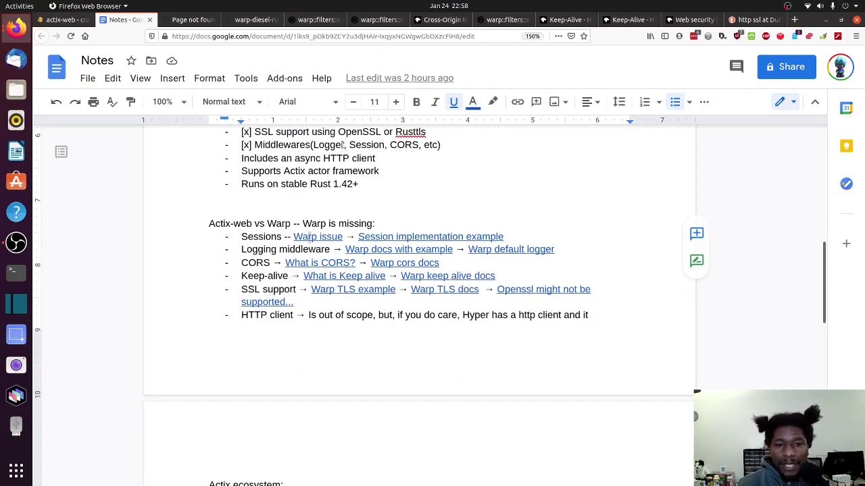
drag(344, 146, 312, 145)
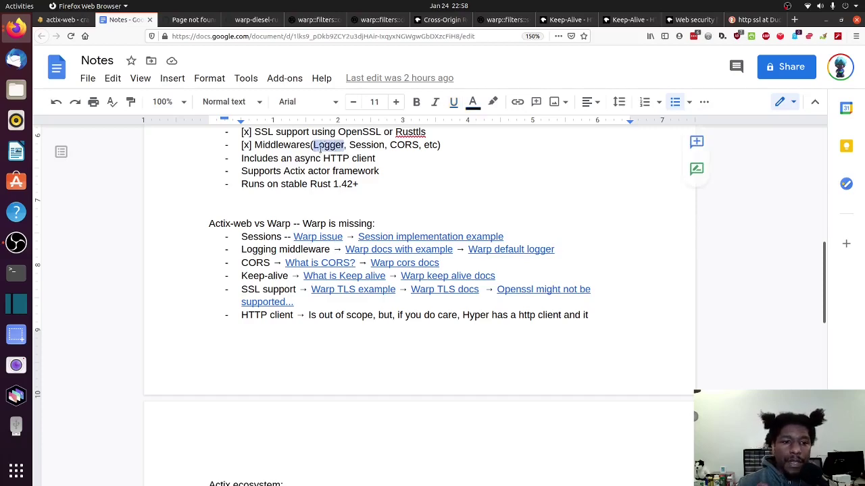
scroll(321, 149, up, 3)
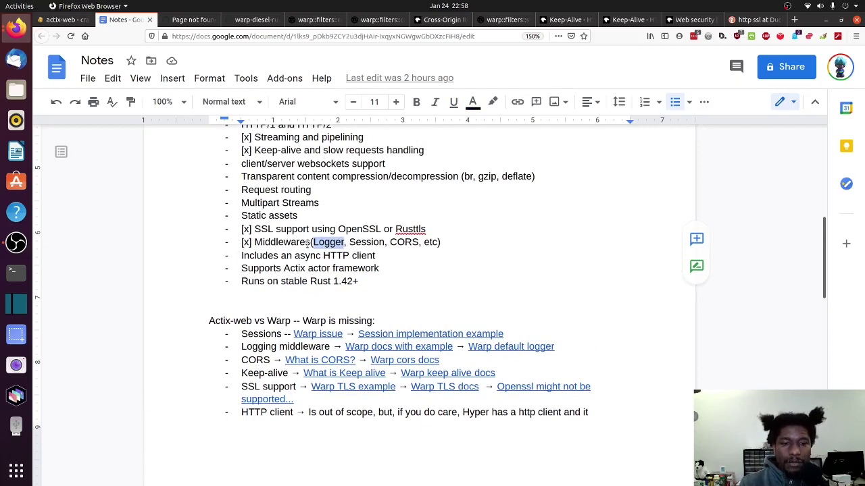
drag(310, 242, 254, 242)
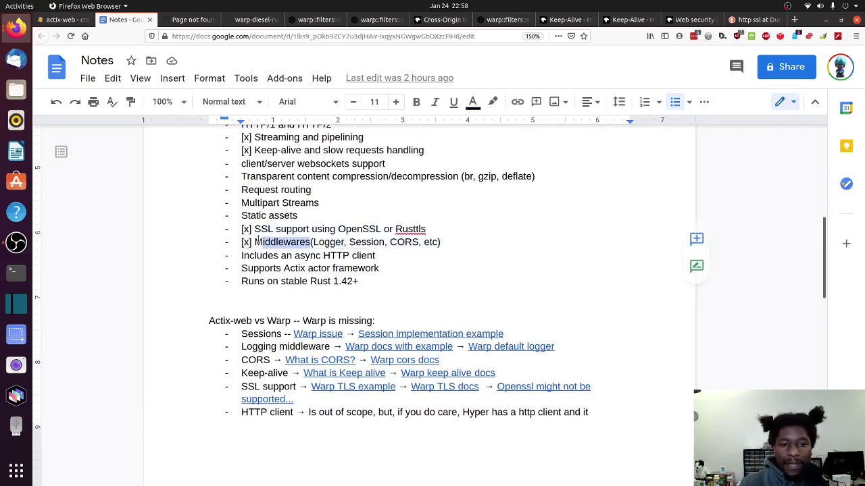
click(382, 348)
click(398, 367)
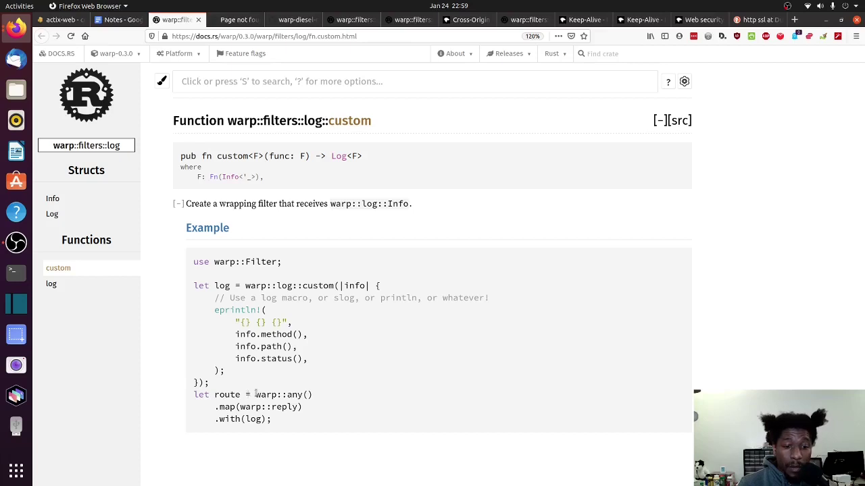
- Highlight warp::any() in the route example, then open the log function's source in log.rs
drag(194, 394, 266, 390)
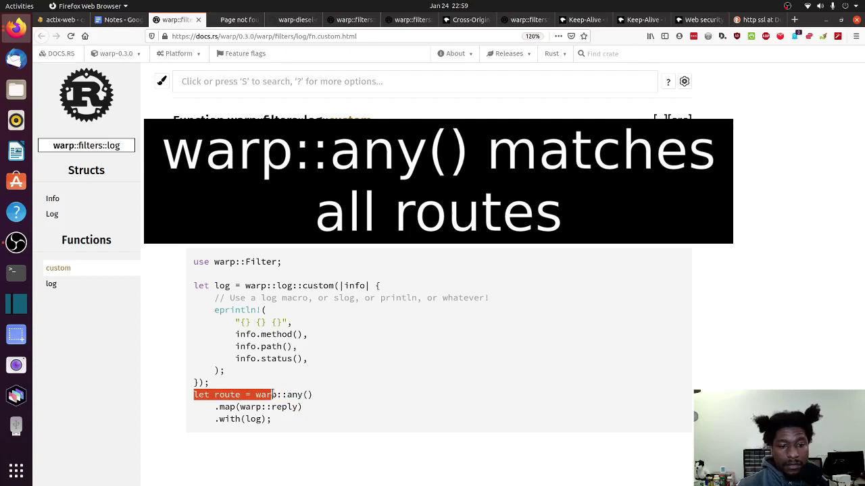
click(263, 391)
drag(256, 394, 194, 395)
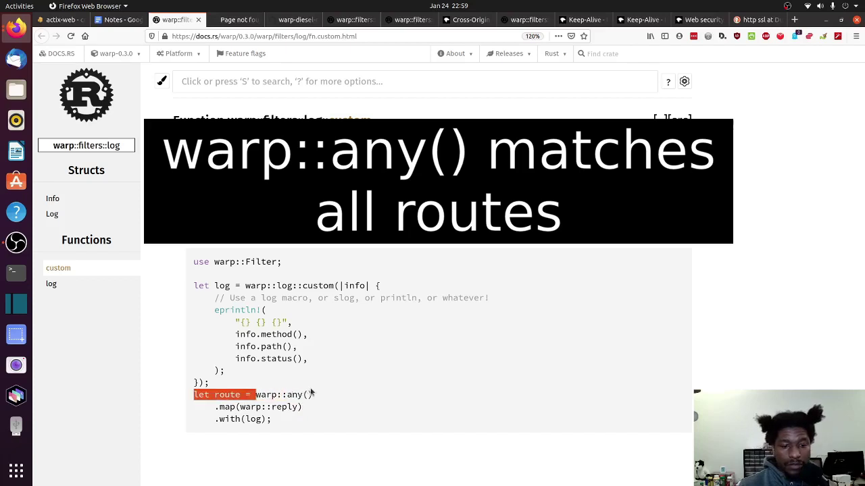
shift+click(312, 394)
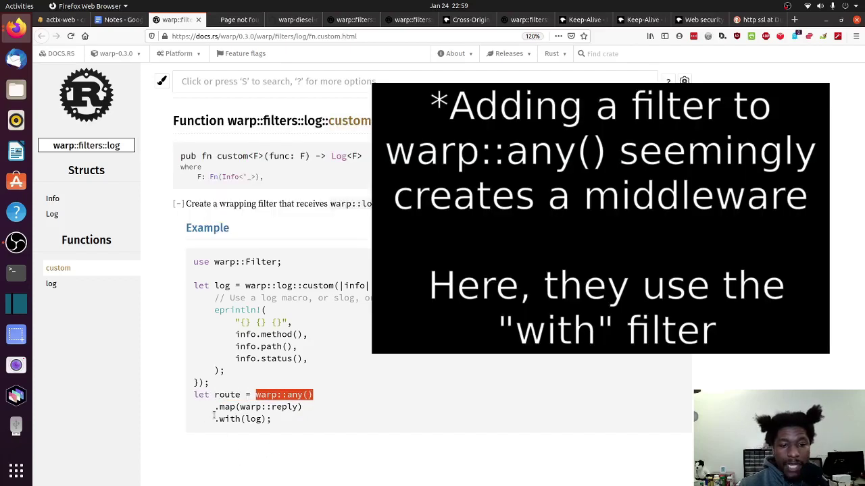
drag(218, 407, 277, 420)
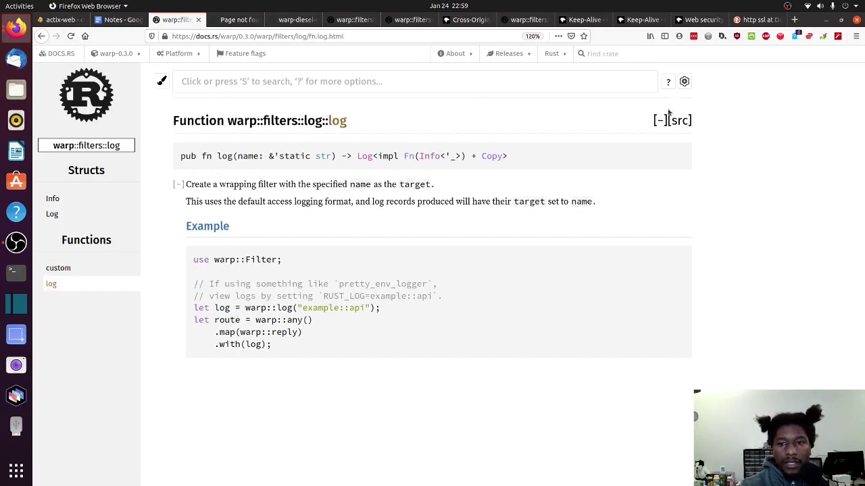
click(677, 120)
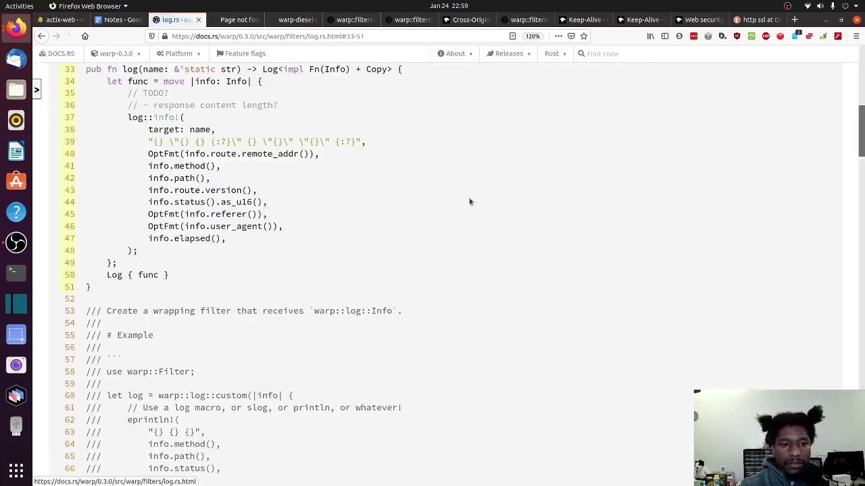
- Highlight the info.path() and info.route.version() lines in log.rs, then return to the Notes document
scroll(250, 184, up, 1)
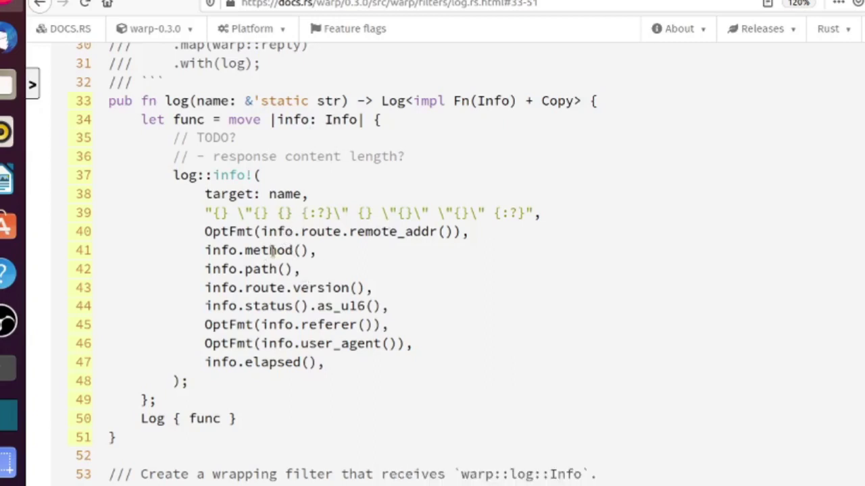
drag(269, 250, 273, 269)
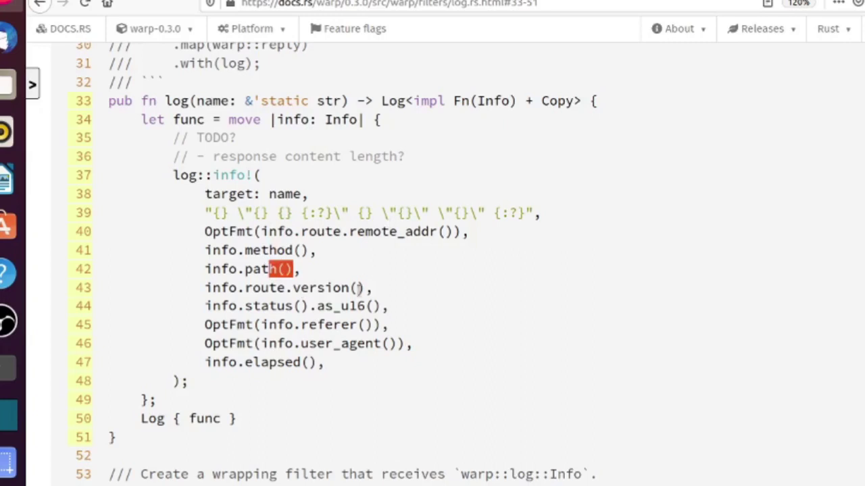
drag(359, 288, 108, 306)
click(390, 315)
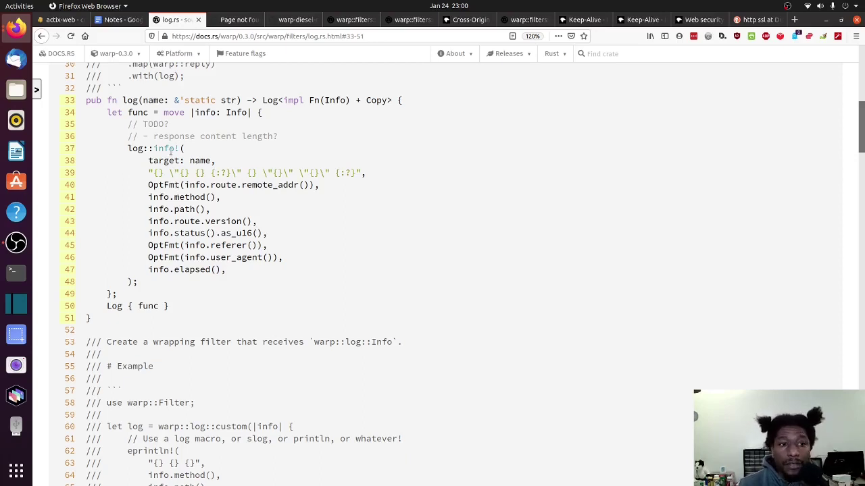
click(122, 21)
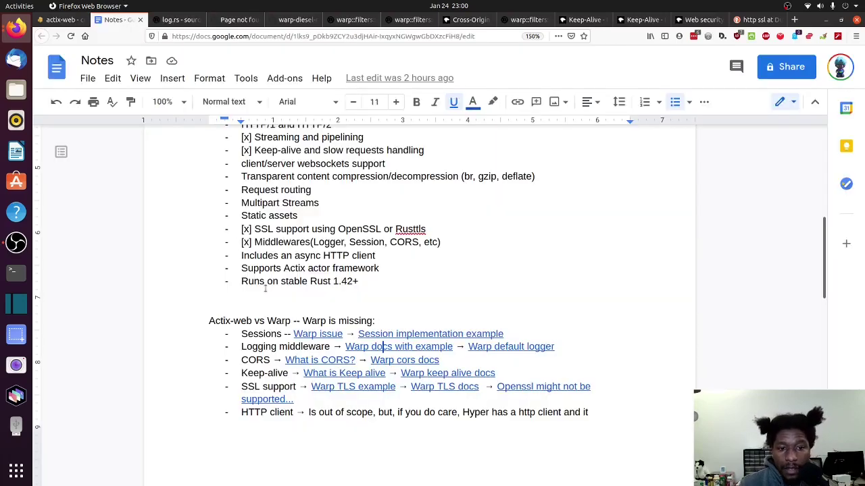
- Correct 'Rusttls' to 'Rustls' in the Actix-web SSL support line
scroll(270, 284, down, 3)
scroll(287, 276, up, 2)
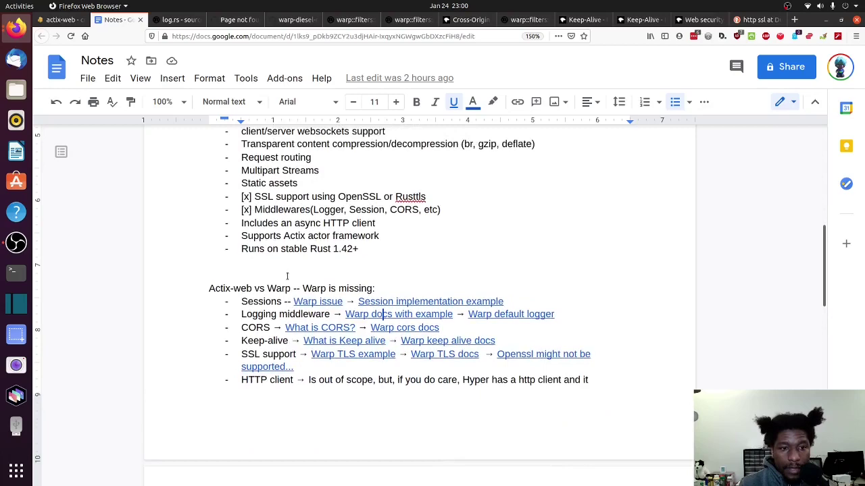
scroll(287, 275, up, 3)
scroll(289, 271, down, 2)
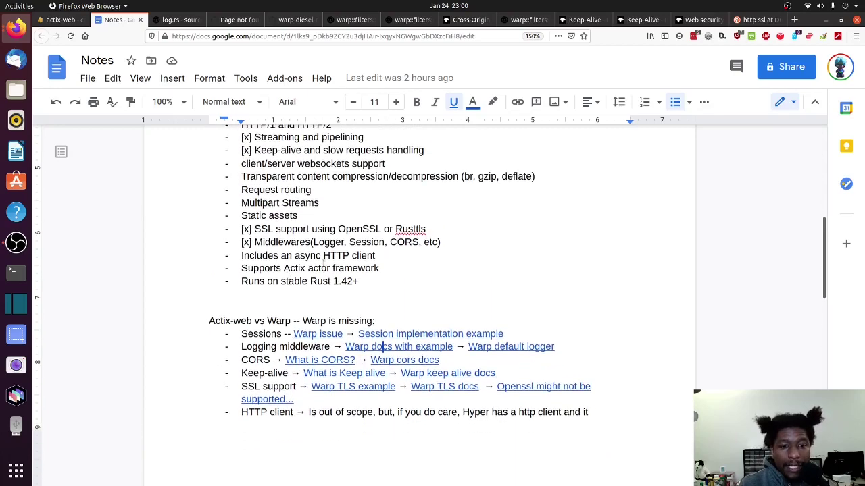
click(426, 229)
drag(394, 229, 331, 224)
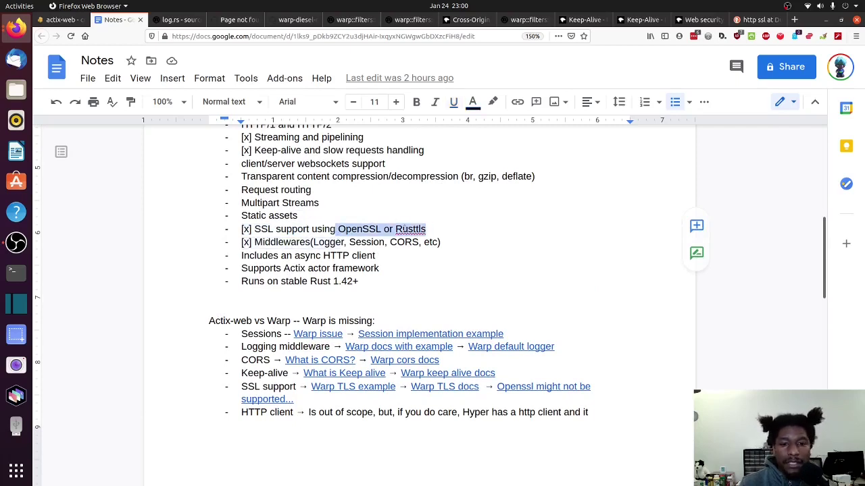
click(418, 230)
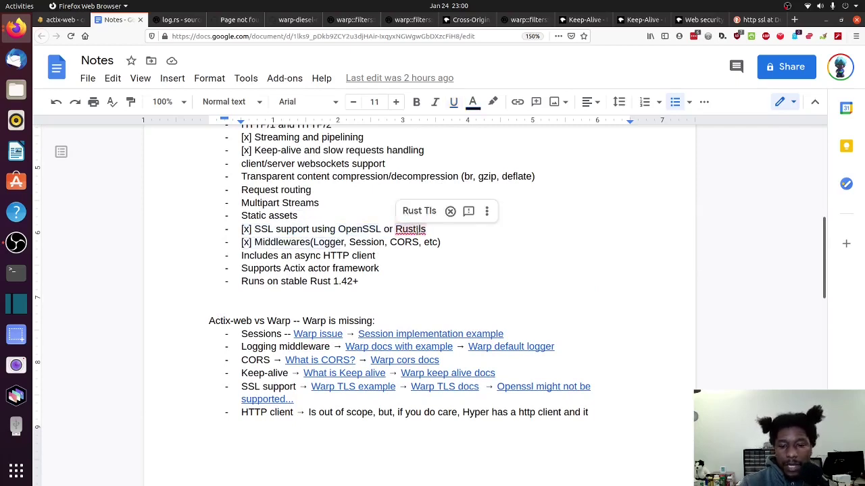
key(BackSpace)
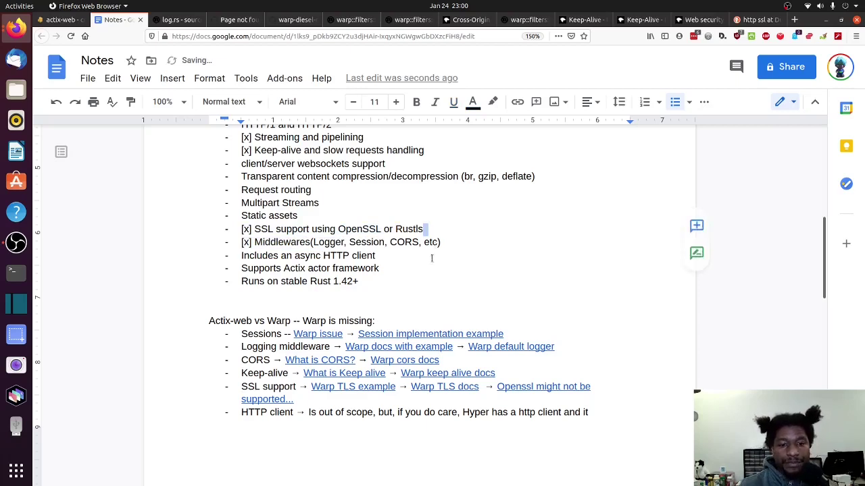
- Follow the Warp TLS example link to warp's examples/tls.rs on GitHub
click(423, 287)
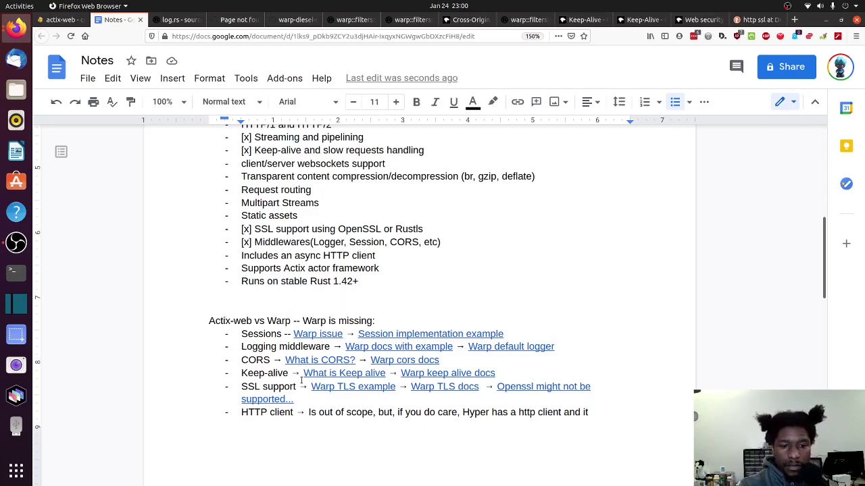
click(366, 390)
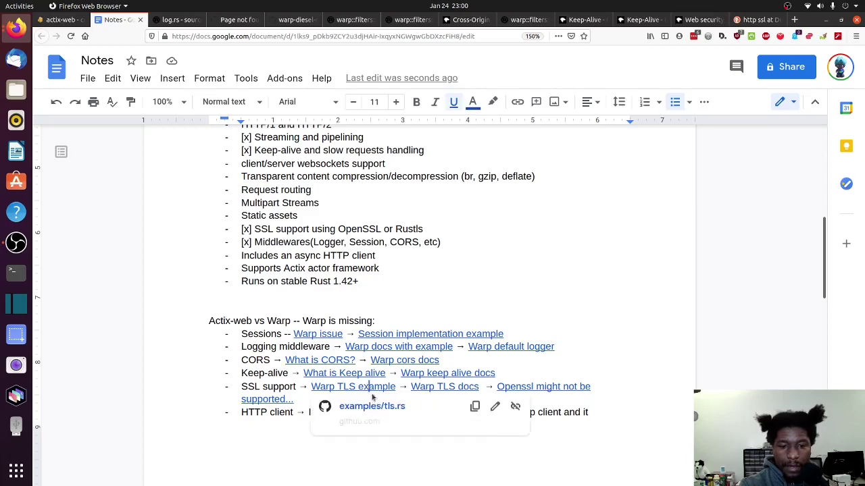
click(377, 408)
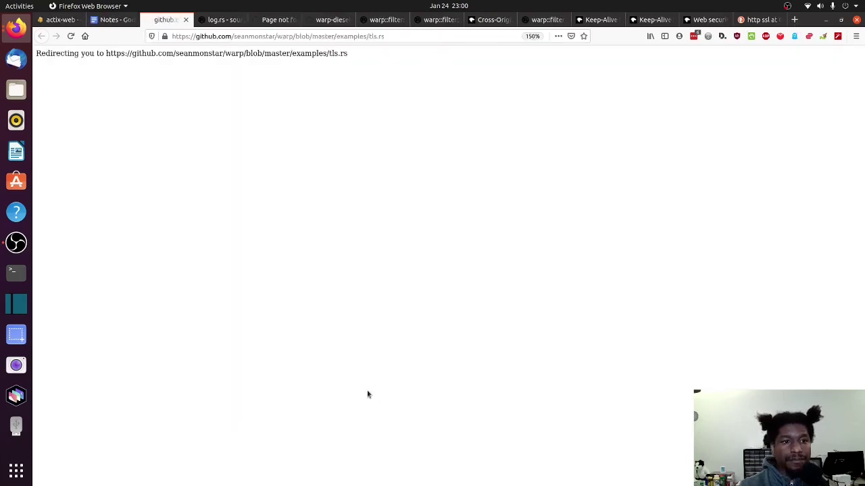
- Open the tls.rs file from warp's examples directory
scroll(323, 353, down, 5)
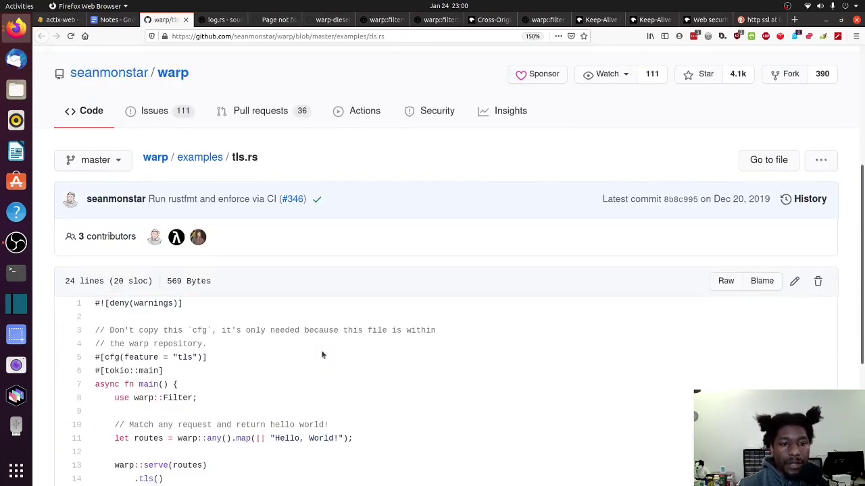
click(200, 158)
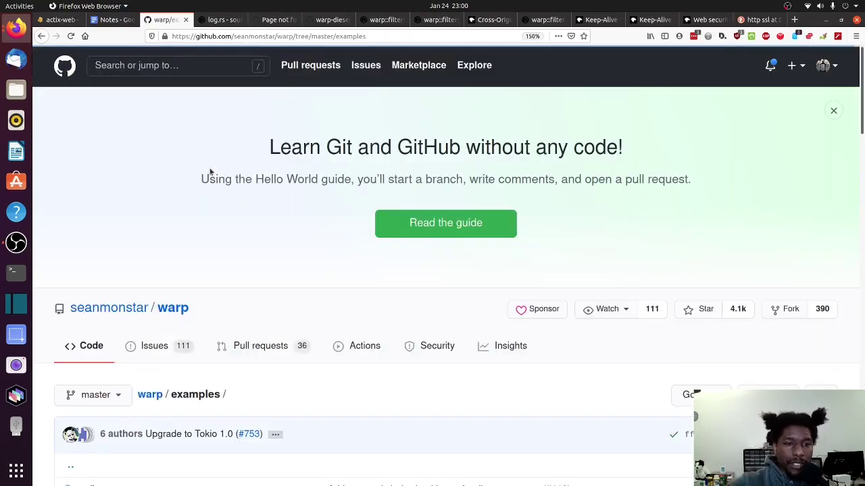
scroll(225, 175, down, 10)
scroll(237, 184, down, 12)
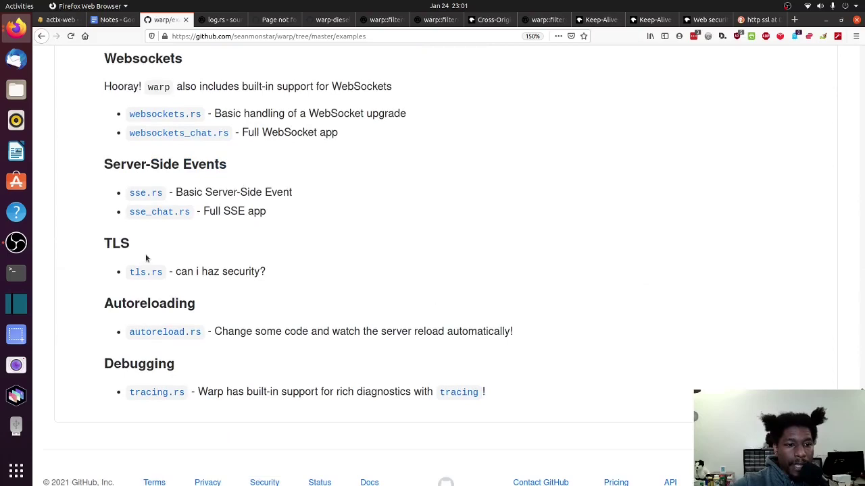
click(144, 274)
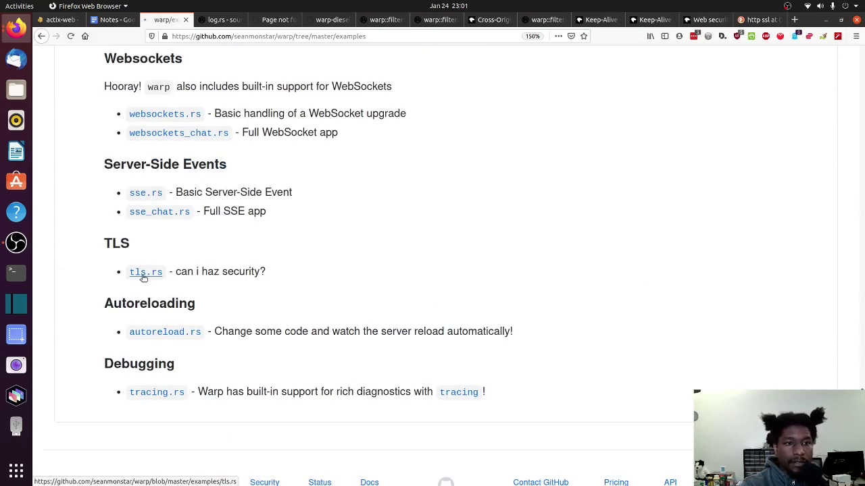
- Select the examples/tls/cert.pem and examples/tls/key.rsa path arguments
scroll(146, 277, down, 3)
scroll(150, 277, down, 8)
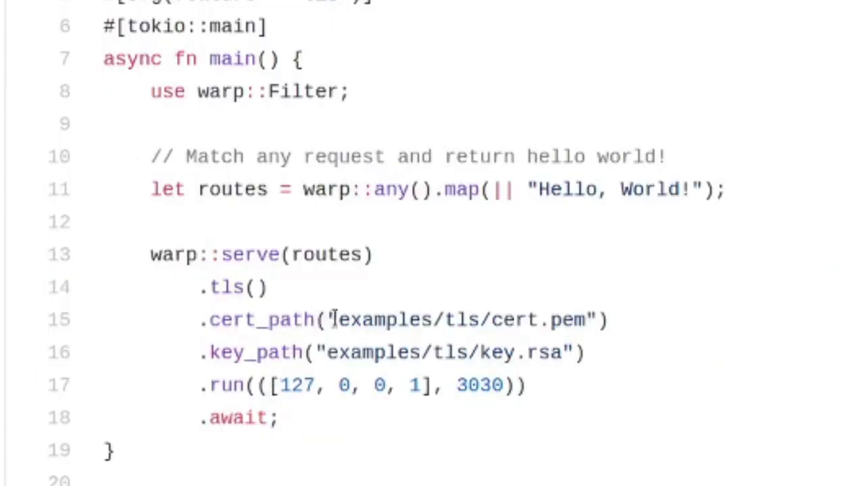
drag(326, 313, 601, 318)
drag(600, 352, 305, 350)
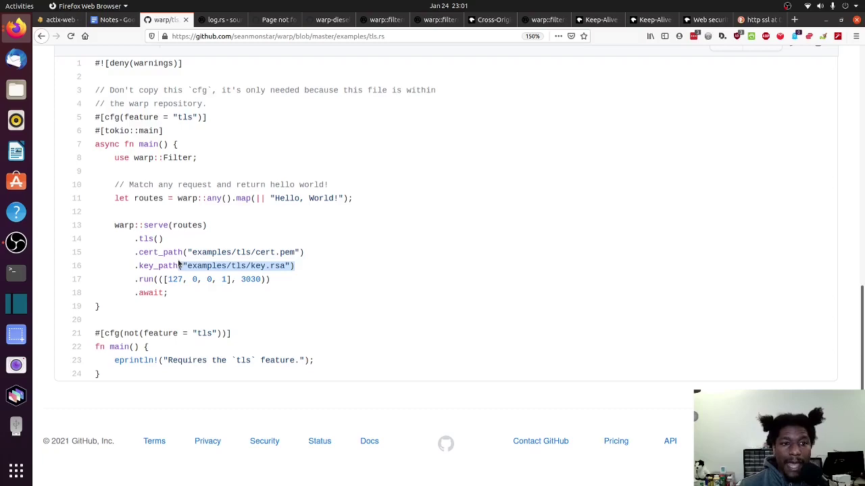
- Back in the Notes document, preview the 'Openssl might not be supported' link
click(127, 23)
scroll(258, 216, up, 1)
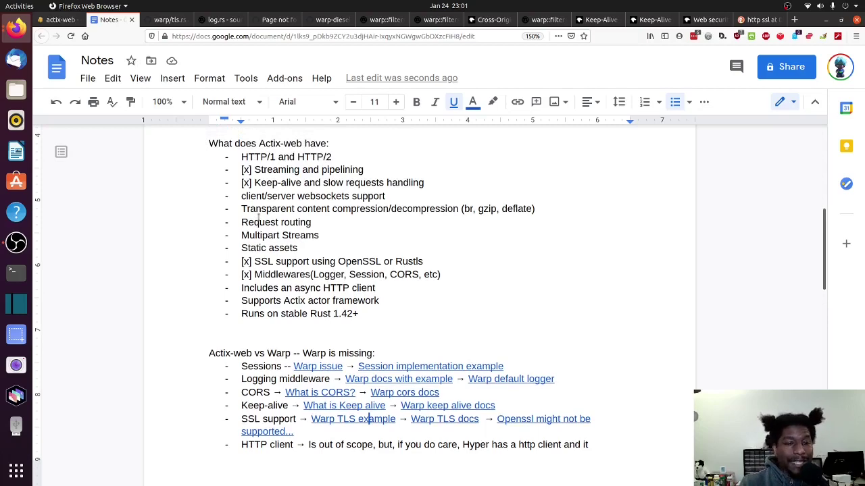
scroll(260, 220, down, 1)
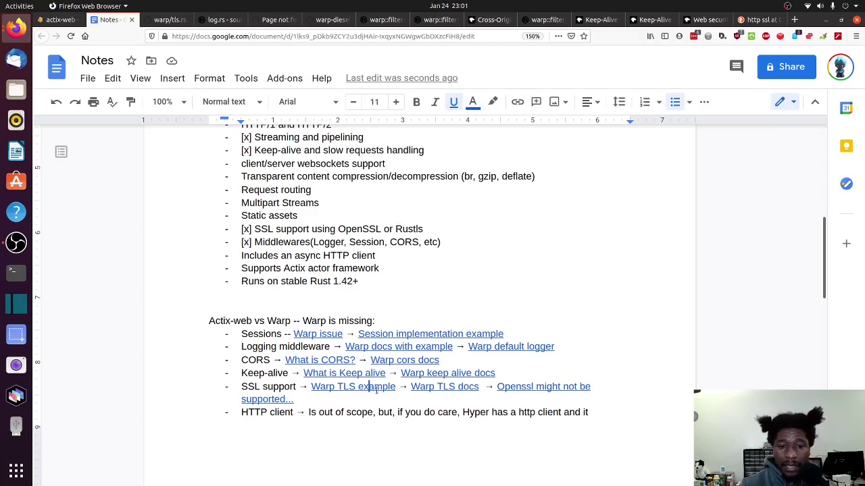
click(520, 386)
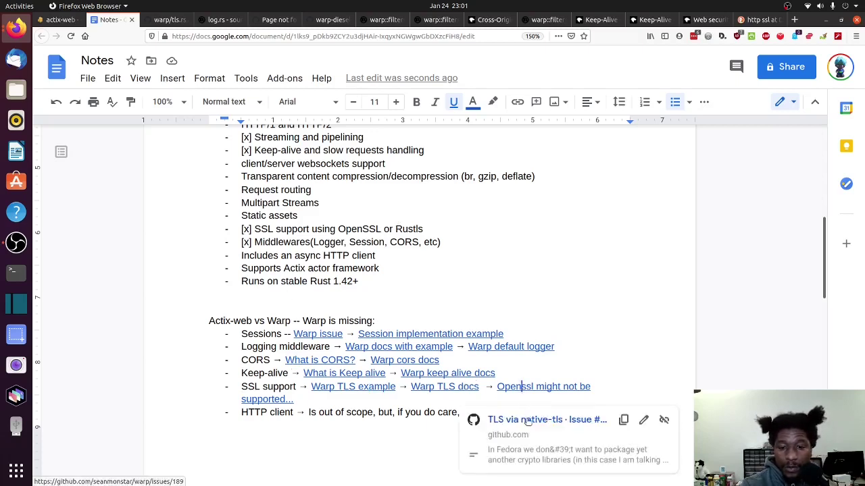
- Read warp's GitHub issue #189, TLS via native-tls, then switch back to the Notes tab
ctrl+click(521, 386)
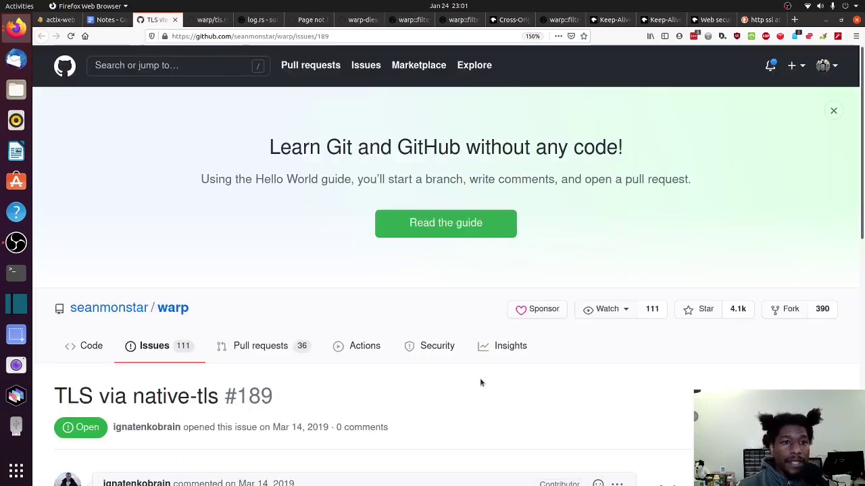
scroll(478, 382, down, 4)
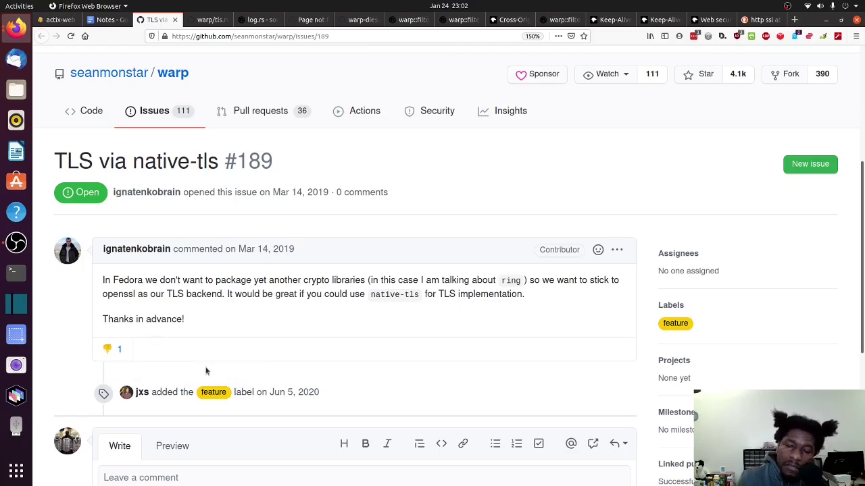
scroll(206, 368, down, 1)
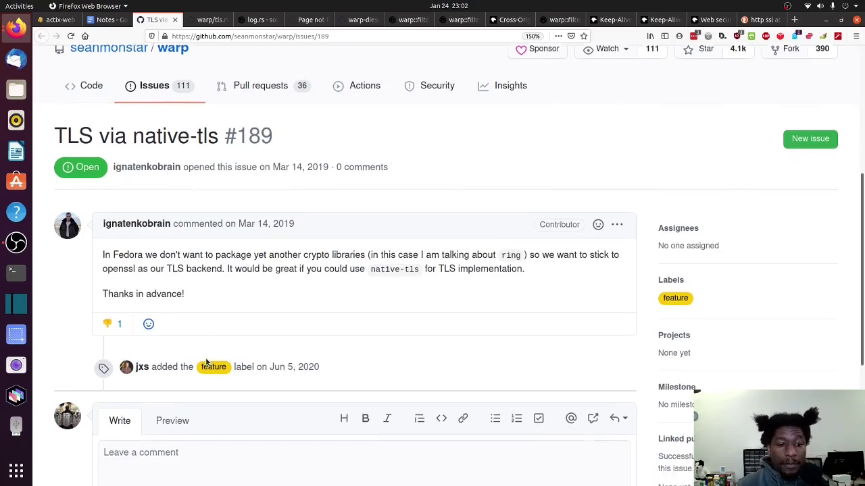
scroll(383, 270, down, 4)
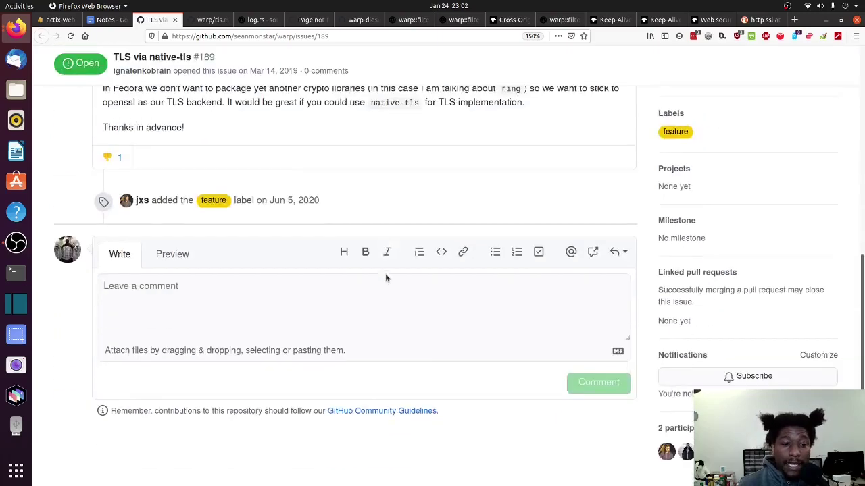
scroll(385, 272, up, 3)
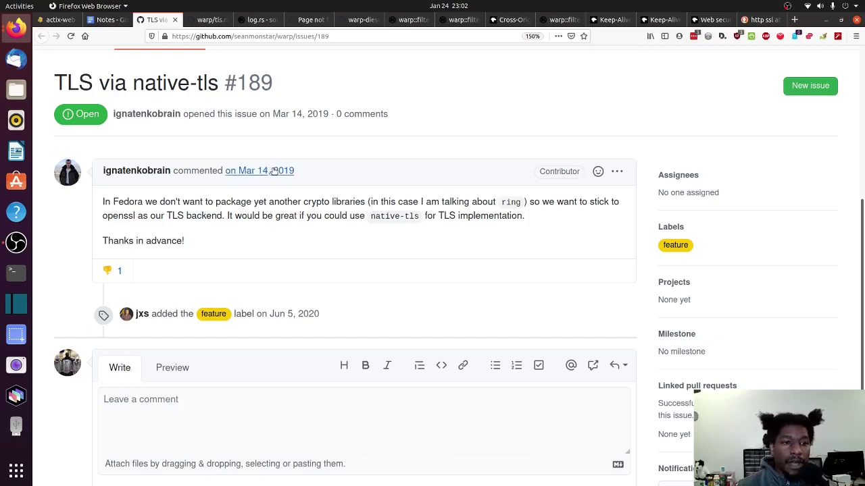
scroll(274, 176, up, 2)
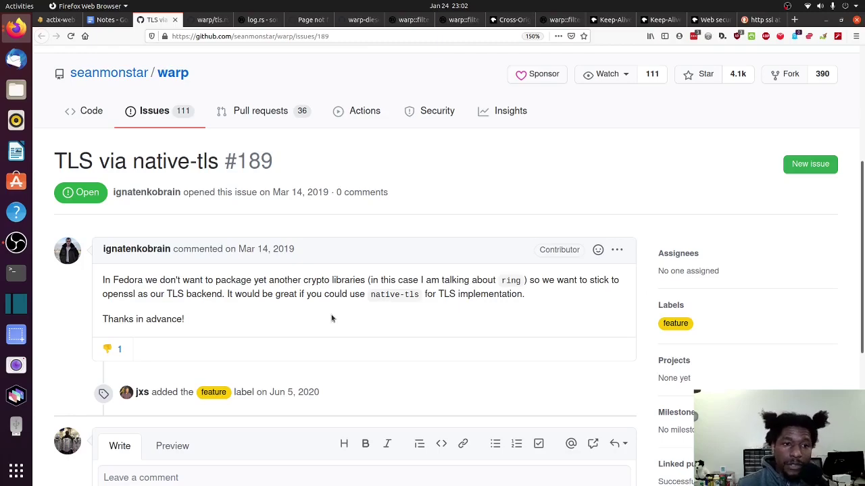
key(ctrl+shift+Tab)
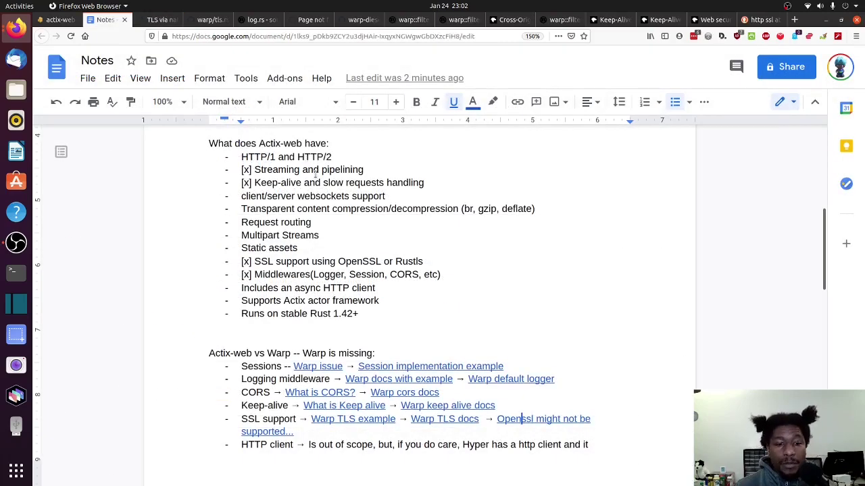
- Open the warp::filters::body::stream documentation from the docs.rs search results
scroll(325, 201, down, 4)
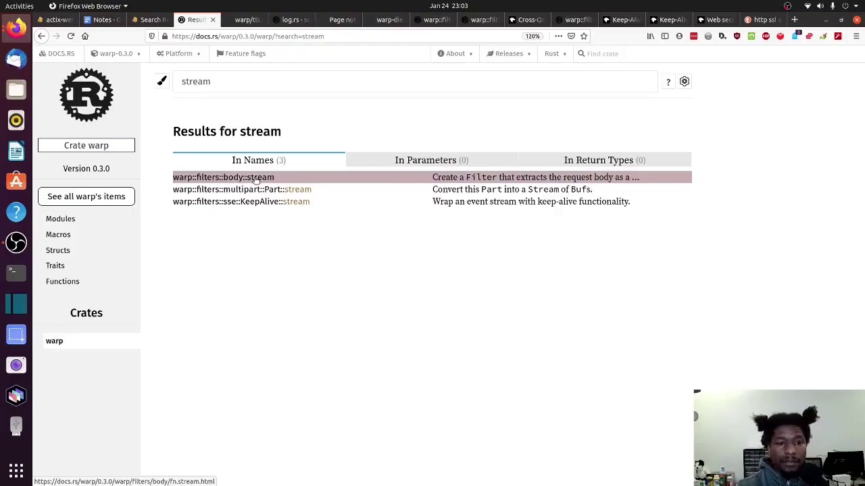
click(256, 178)
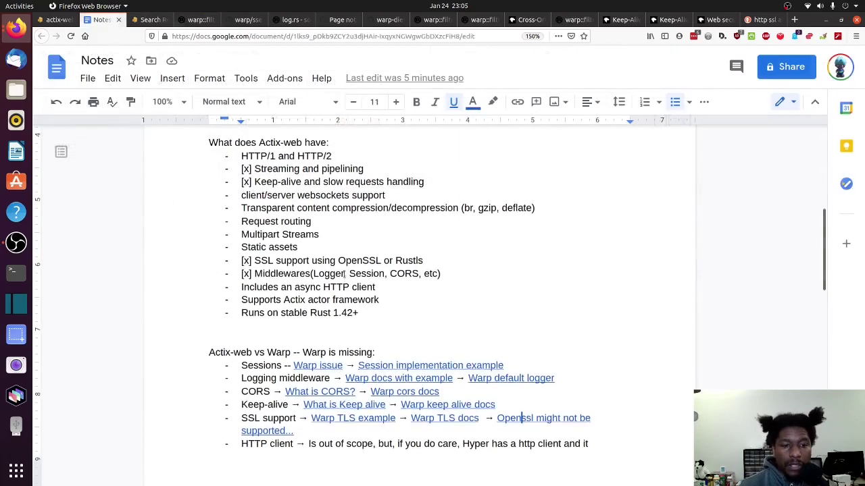
- Select OpenSSL, Session and async HTTP client in the Actix-web list, then scroll back up
scroll(345, 273, up, 3)
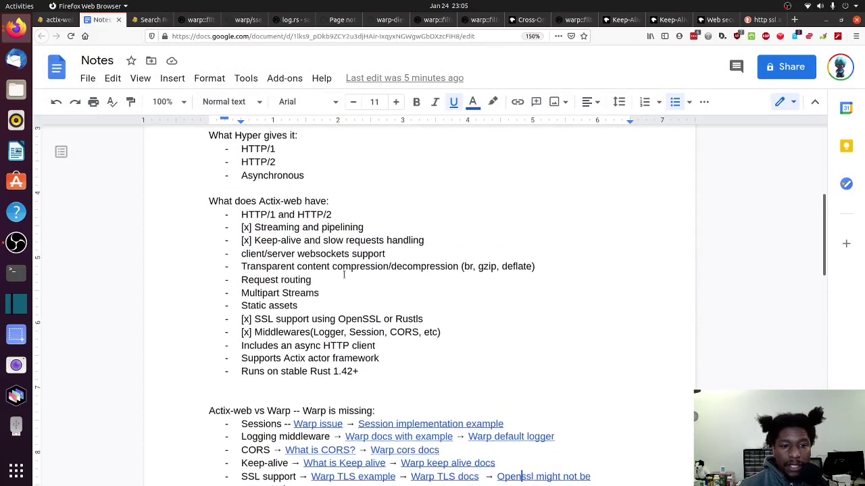
scroll(345, 274, down, 1)
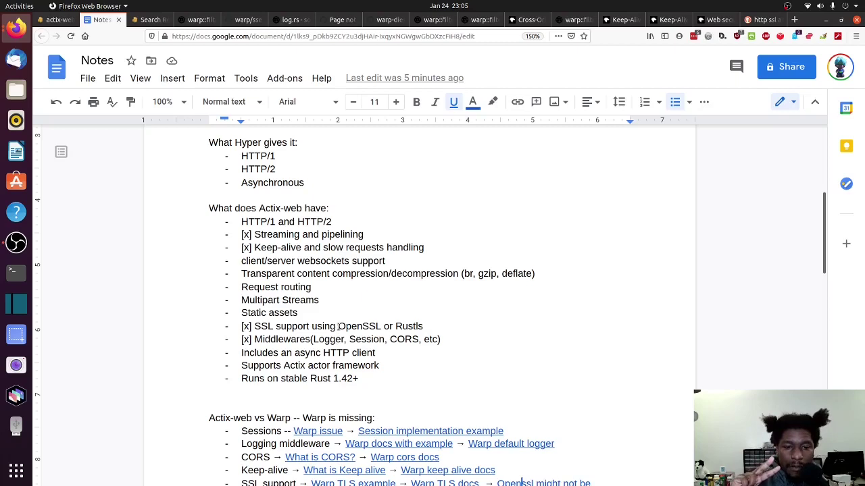
drag(337, 326, 380, 326)
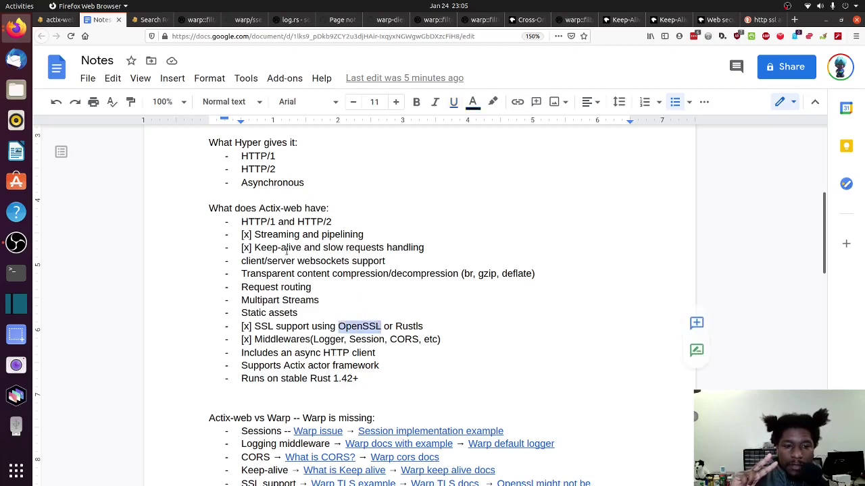
drag(386, 340, 350, 339)
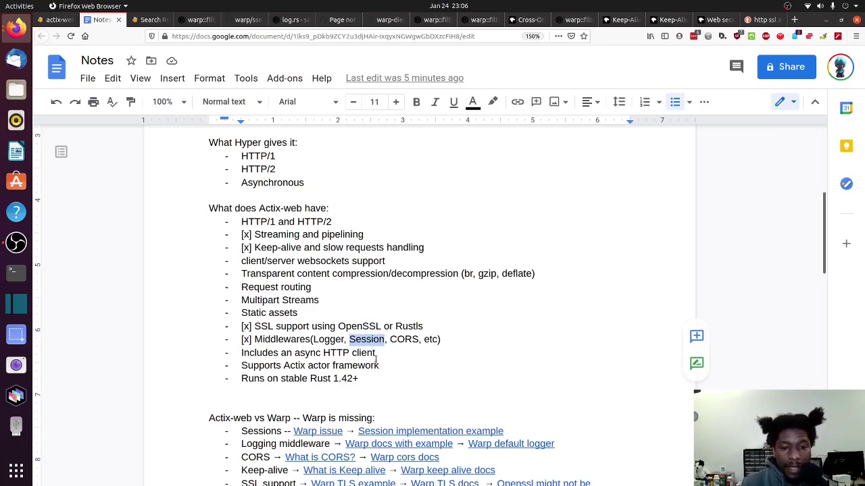
drag(377, 360, 301, 355)
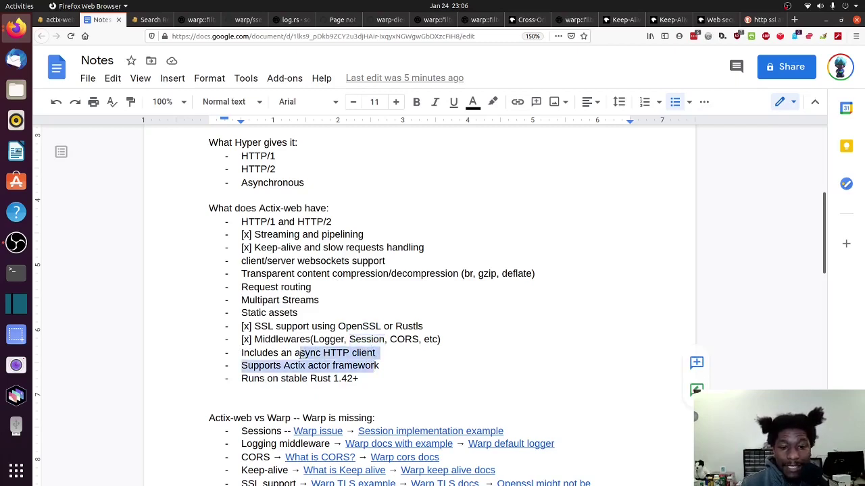
click(294, 353)
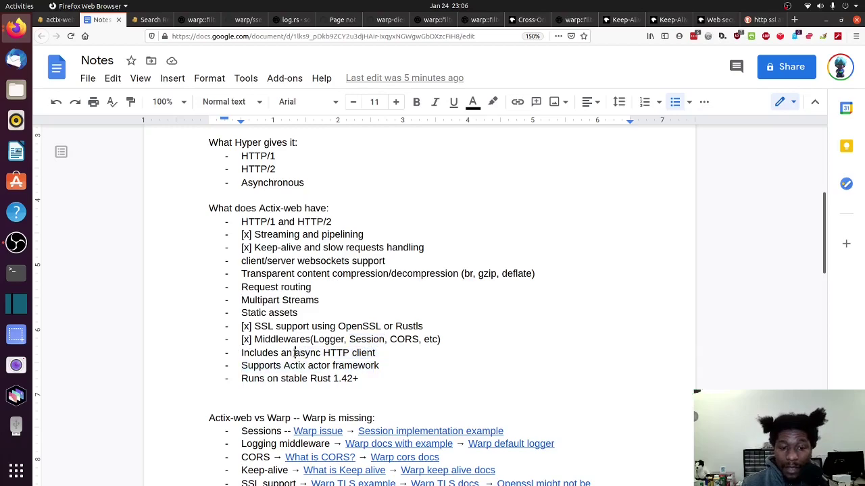
drag(294, 353, 373, 353)
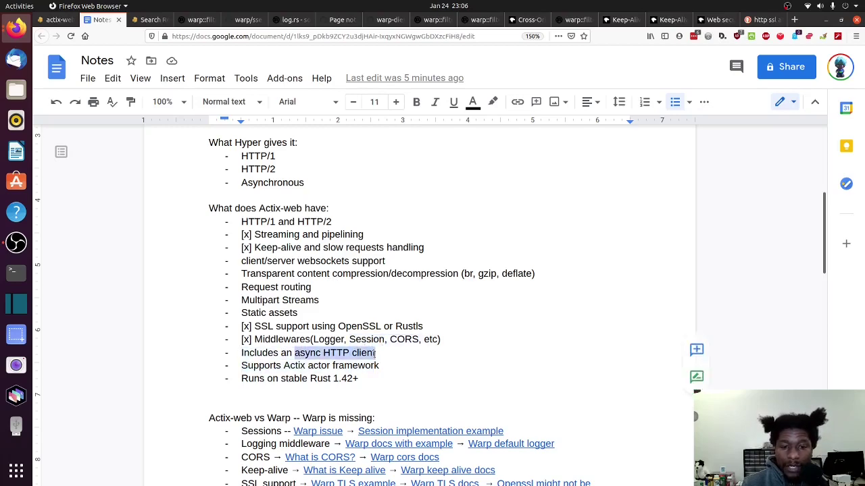
scroll(306, 281, up, 5)
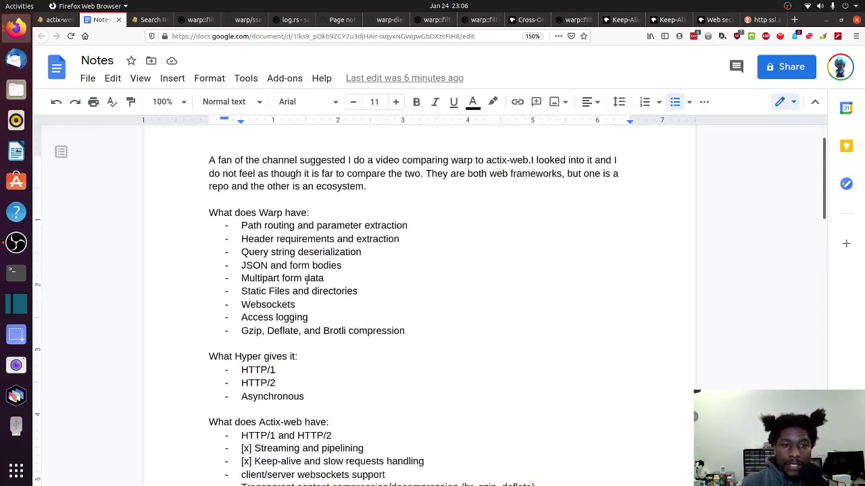
- Search crates.io for the hyper crate
click(150, 20)
scroll(196, 106, up, 3)
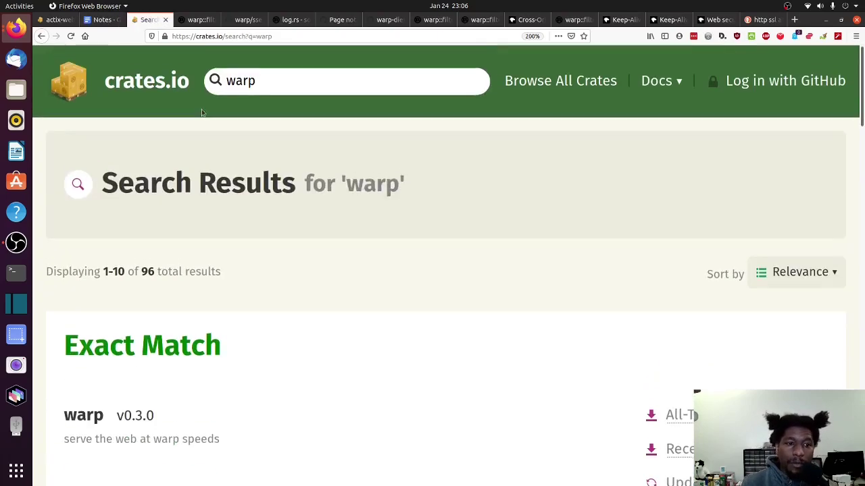
click(258, 84)
key(BackSpace)
key(BackSpace)
key(BackSpace)
key(BackSpace)
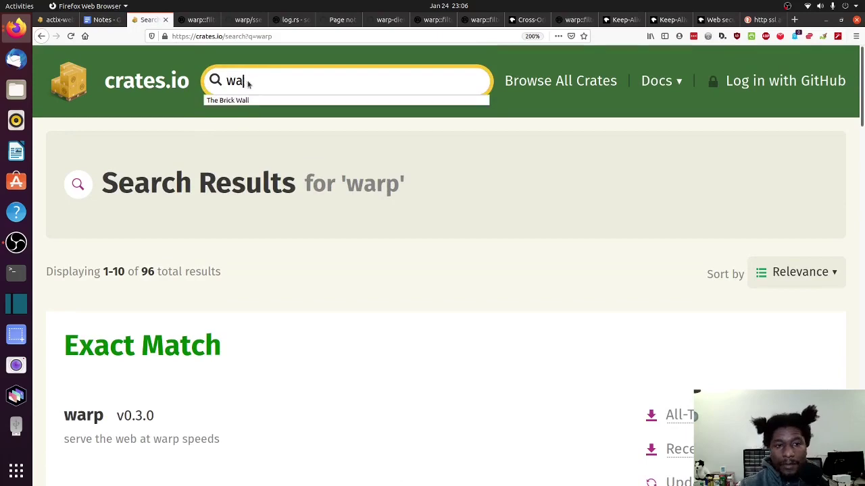
text(hyper)
key(Return)
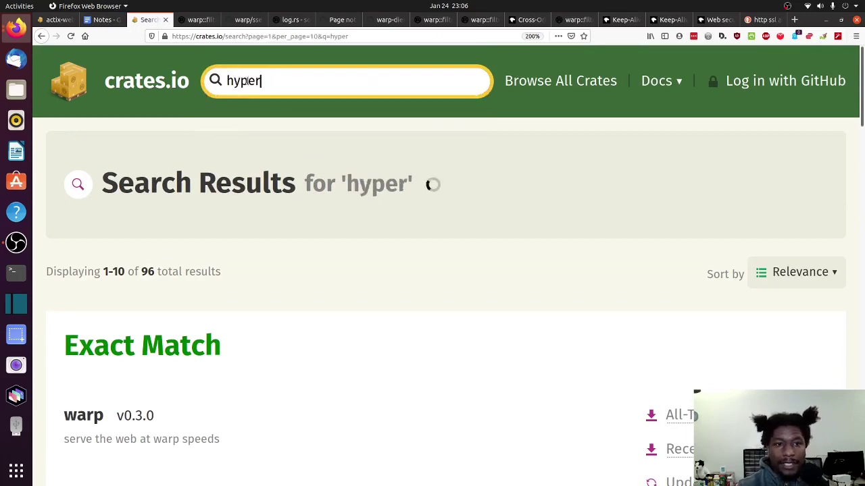
- Open hyper's homepage and mark the Client feature in its list
scroll(194, 78, down, 3)
scroll(195, 78, down, 1)
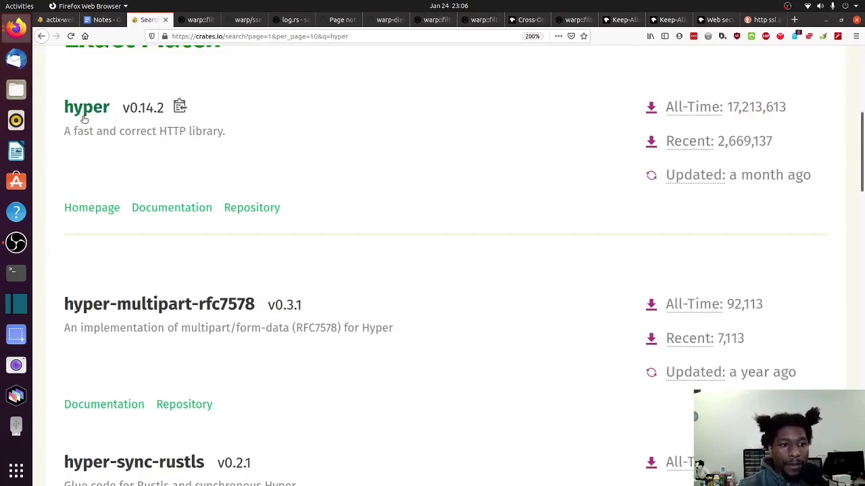
click(96, 208)
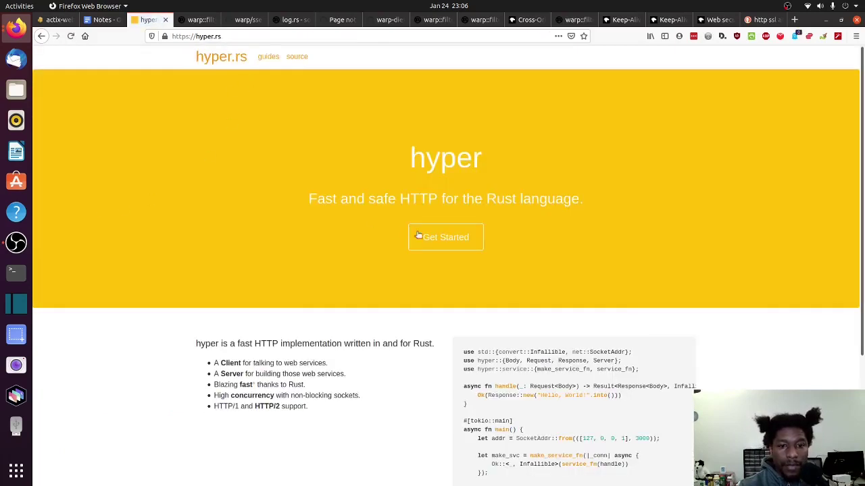
scroll(318, 311, down, 1)
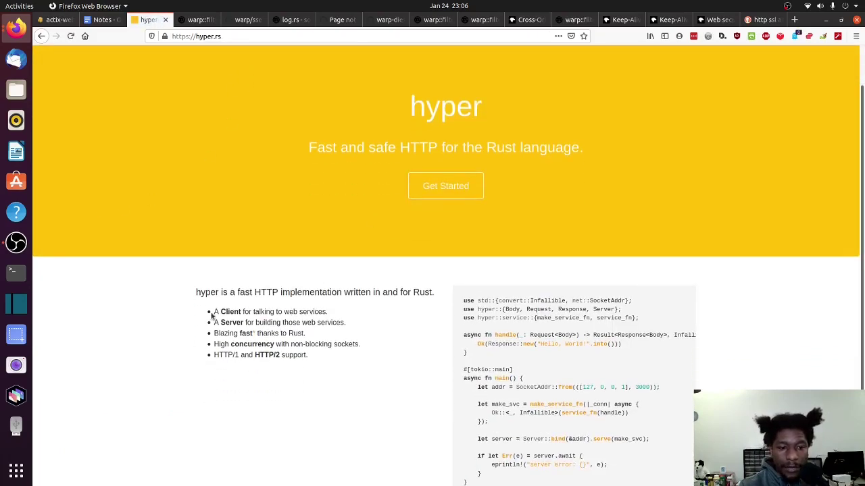
mouse_move(218, 311)
mouse_down()
mouse_move(237, 329)
mouse_move(244, 311)
mouse_move(217, 308)
mouse_up()
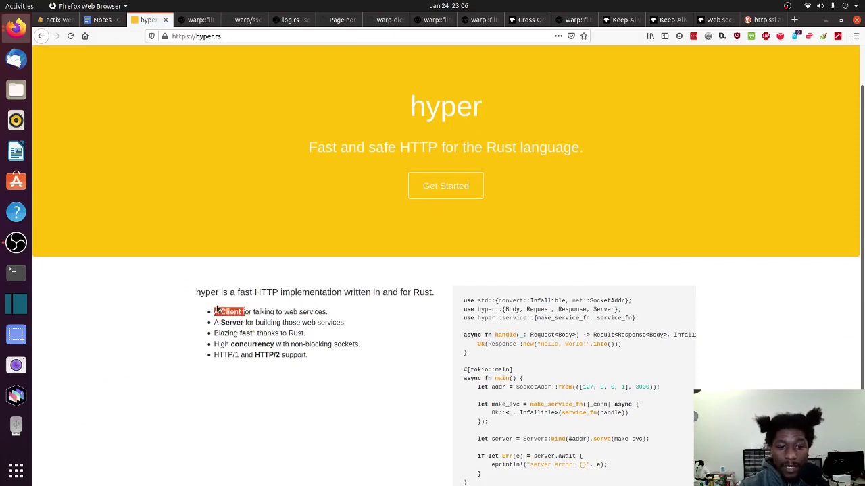
- Open hyper's Getting Started guide zoomed in, then read the client guide's GET example
click(464, 188)
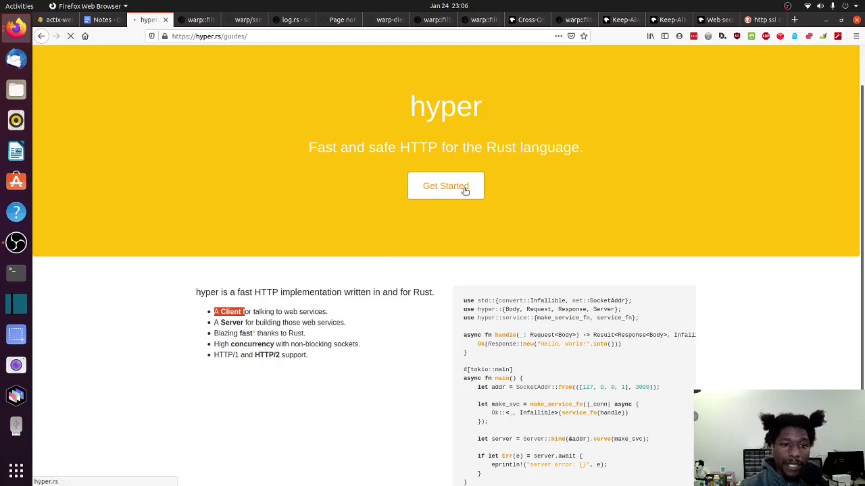
key(ctrl+plus)
key(ctrl+plus)
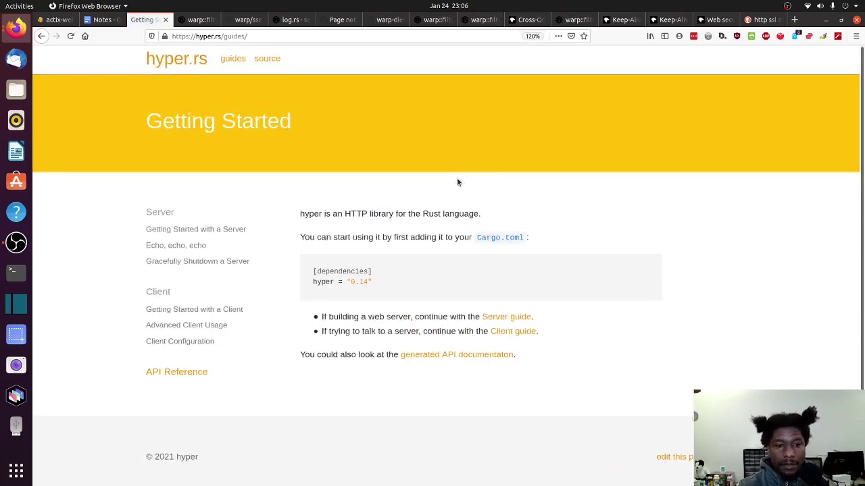
key(ctrl+plus)
key(ctrl+plus)
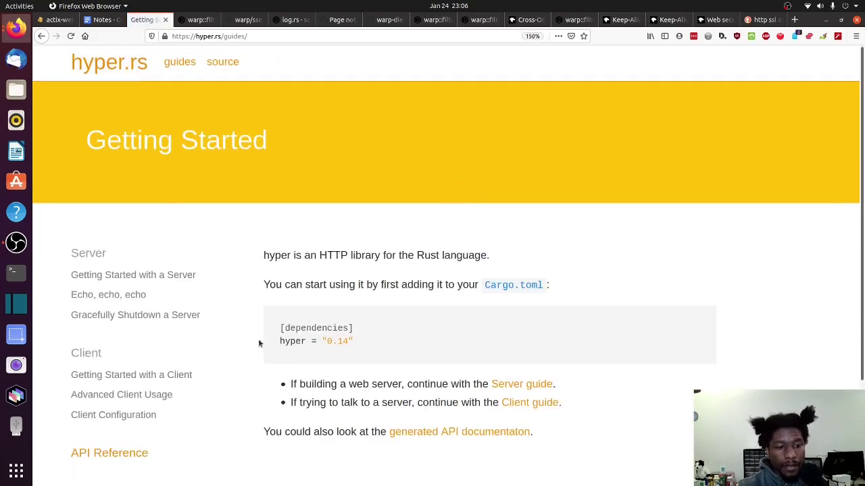
click(108, 374)
scroll(316, 380, down, 1)
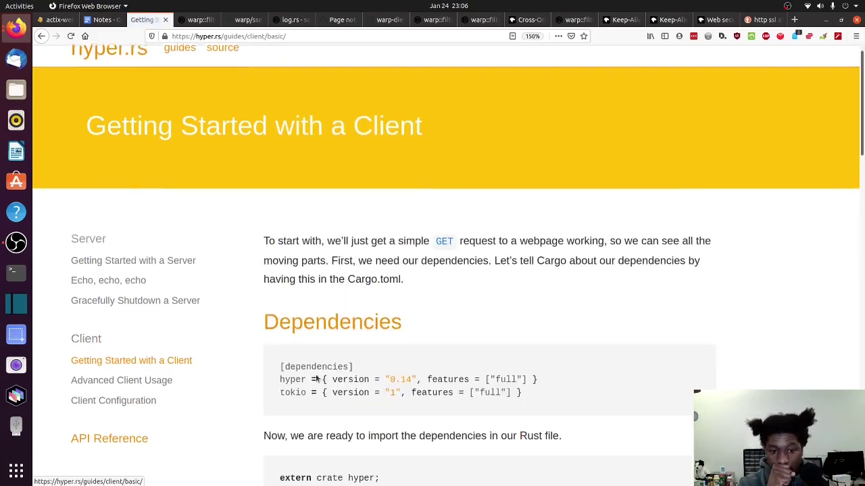
scroll(316, 380, down, 10)
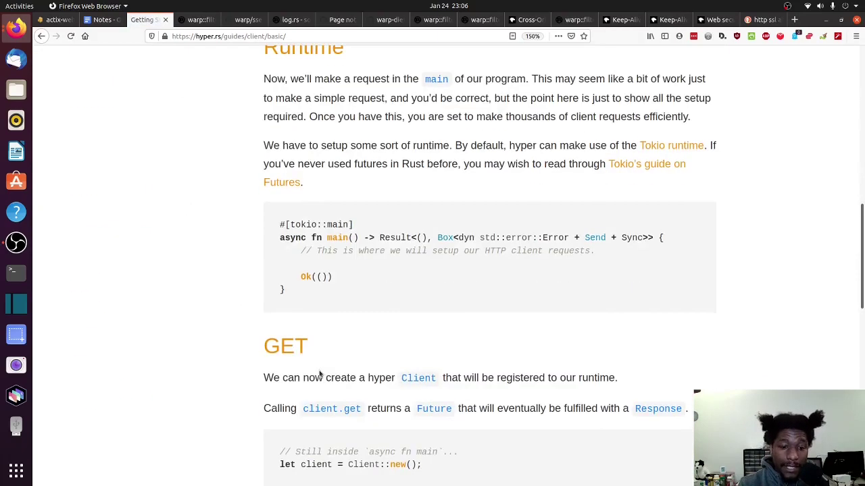
scroll(320, 373, down, 5)
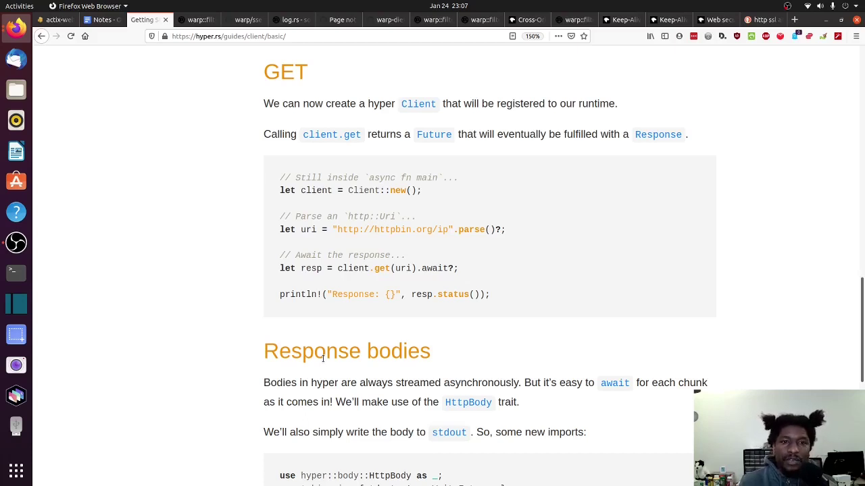
- Return to Notes, scroll to Actix ecosystem, and follow the example-list link to actix/examples
key(ctrl+Page_Up)
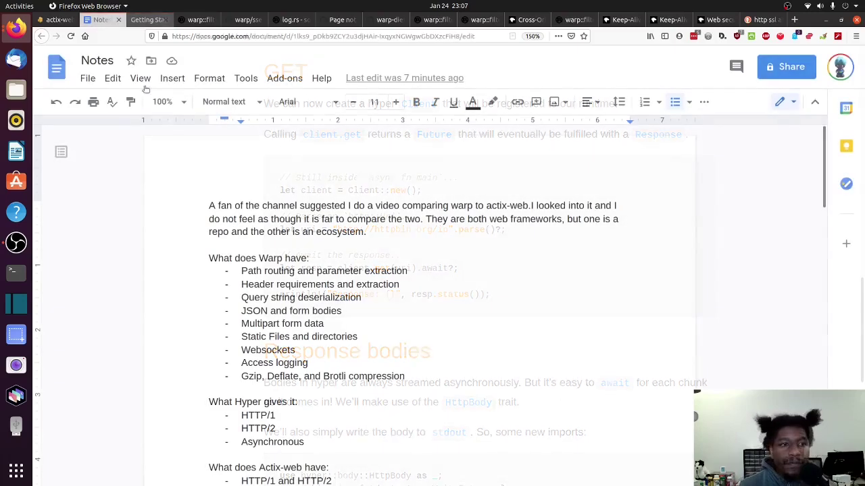
scroll(269, 287, down, 3)
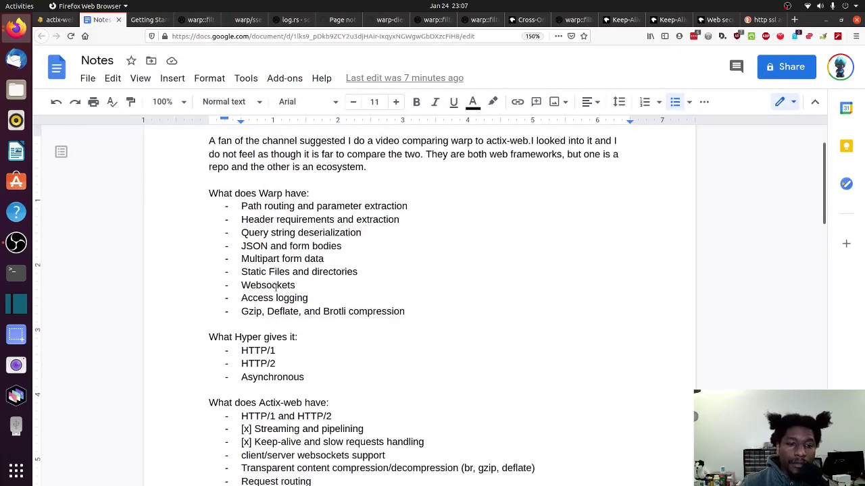
scroll(277, 291, down, 1)
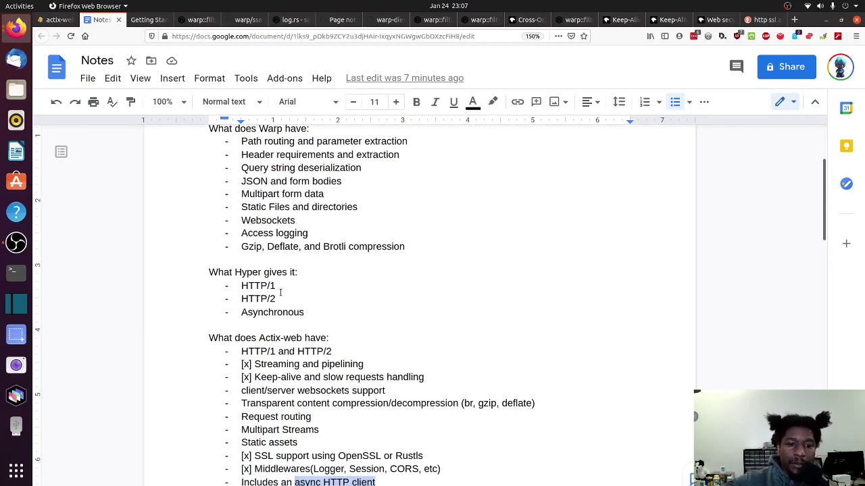
scroll(282, 291, down, 2)
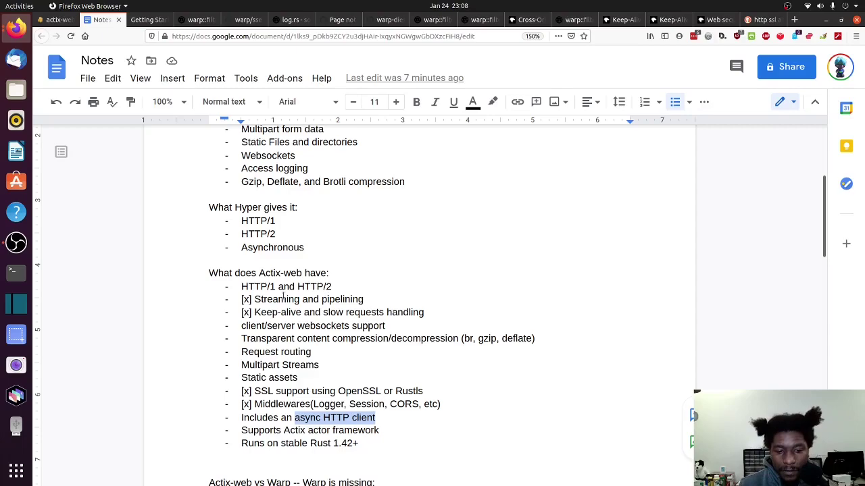
scroll(283, 298, down, 2)
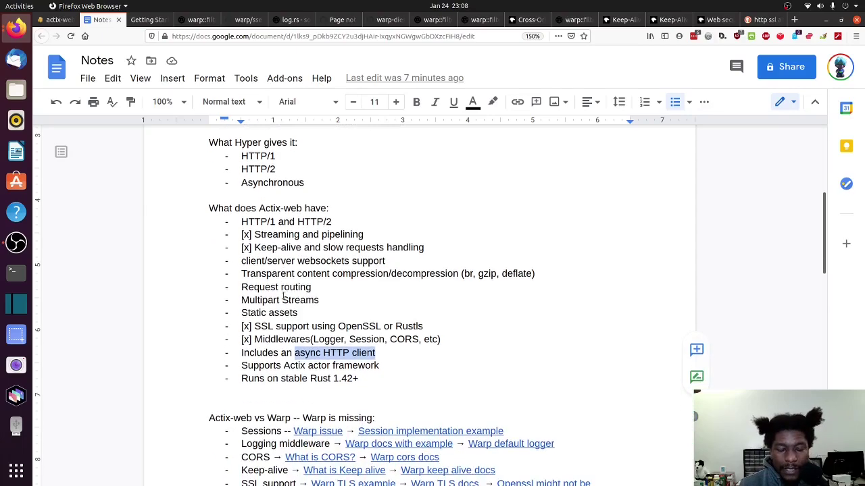
scroll(283, 298, down, 14)
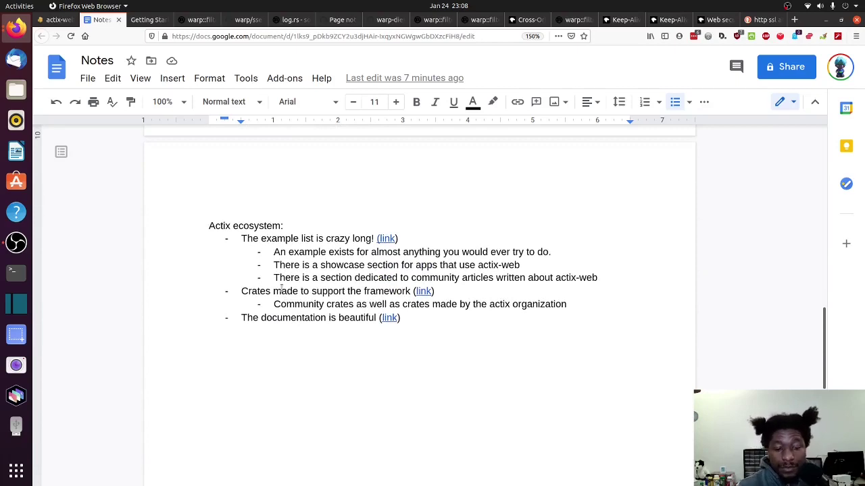
click(389, 241)
click(450, 260)
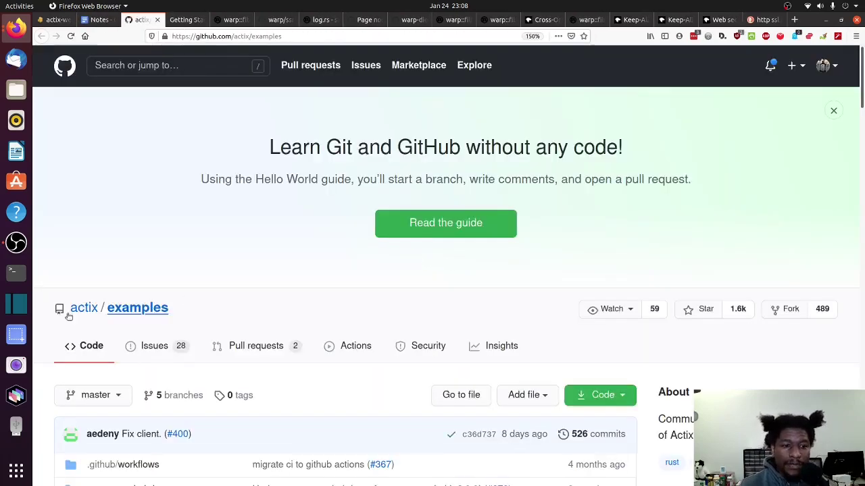
mouse_move(89, 310)
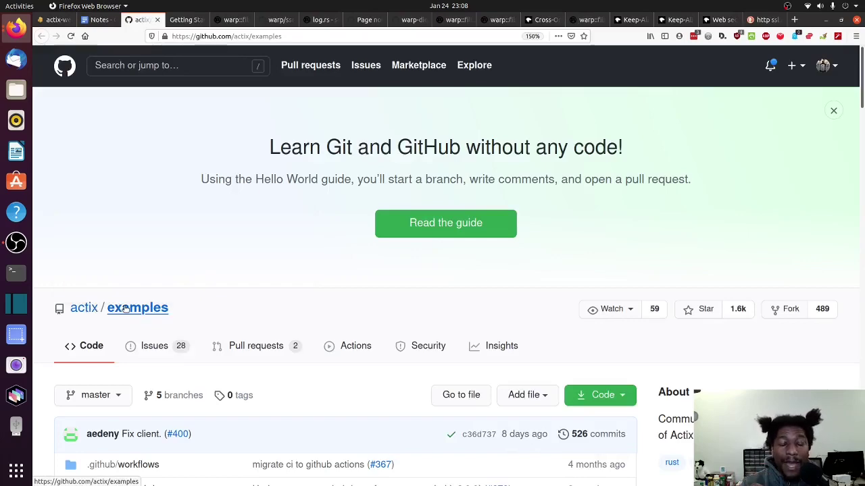
scroll(211, 316, down, 2)
scroll(211, 315, down, 2)
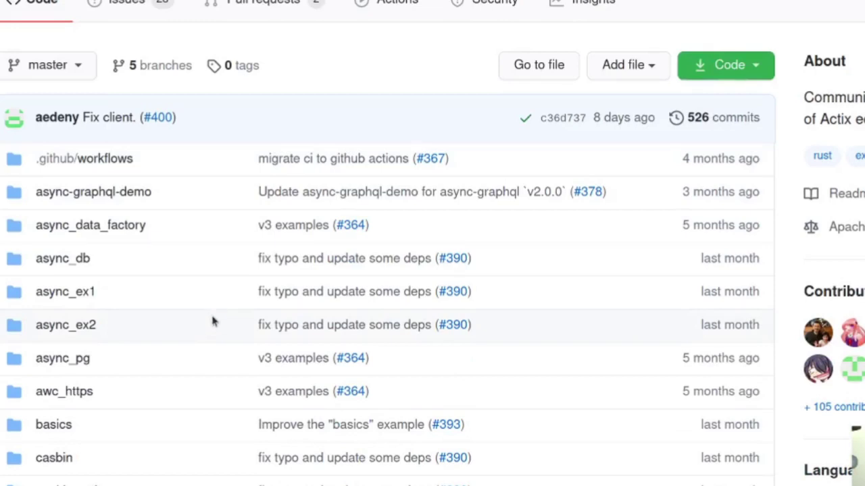
scroll(213, 321, down, 1)
scroll(214, 323, down, 2)
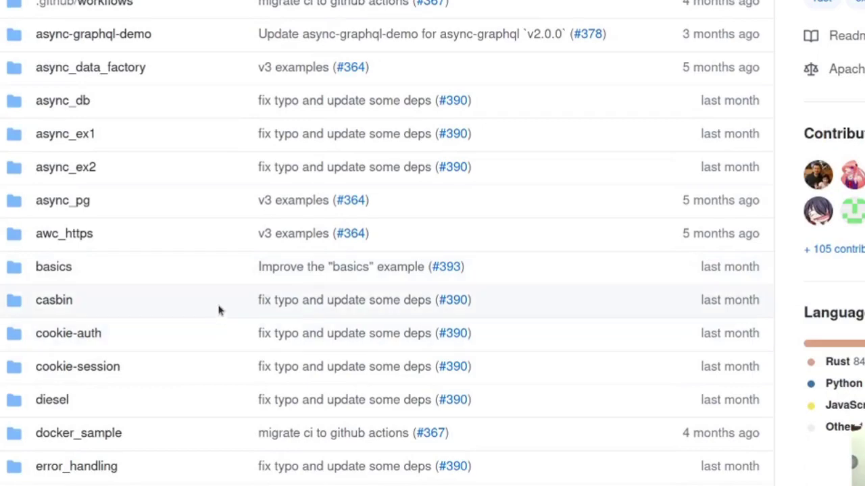
scroll(223, 332, down, 12)
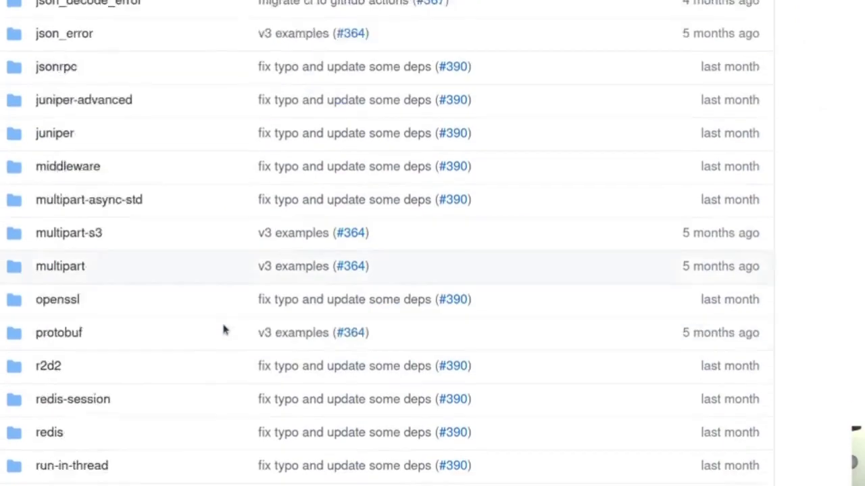
scroll(223, 331, down, 3)
scroll(221, 295, down, 18)
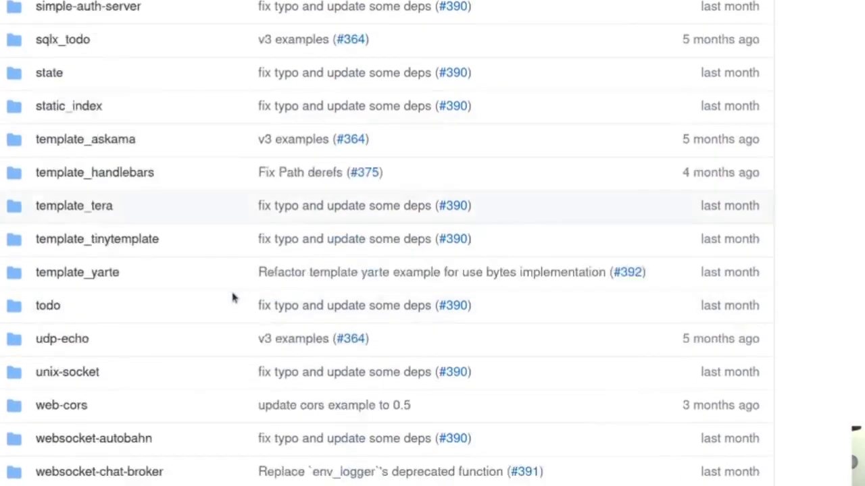
scroll(244, 287, down, 15)
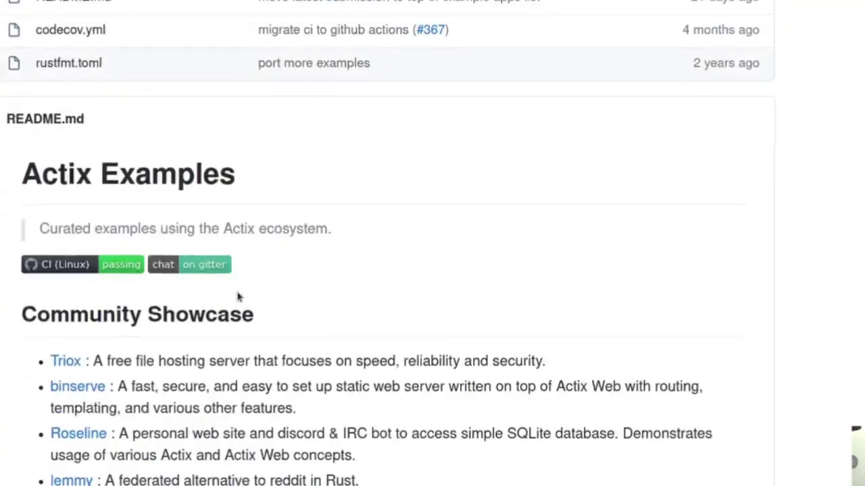
scroll(240, 295, up, 6)
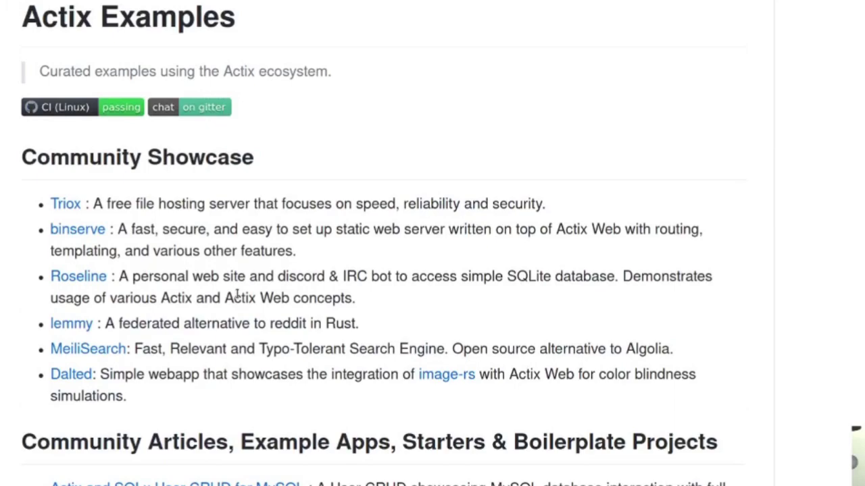
scroll(236, 297, down, 8)
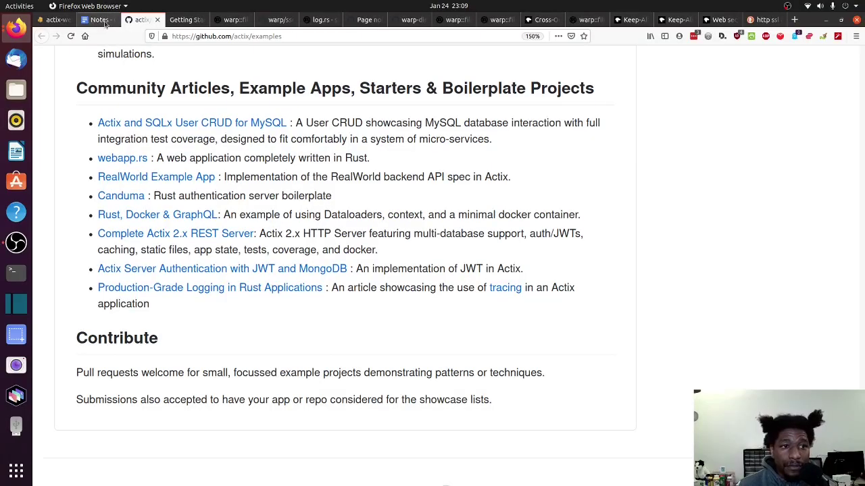
- From the Actix ecosystem notes, open the linked Actix documentation site in a new tab
click(101, 20)
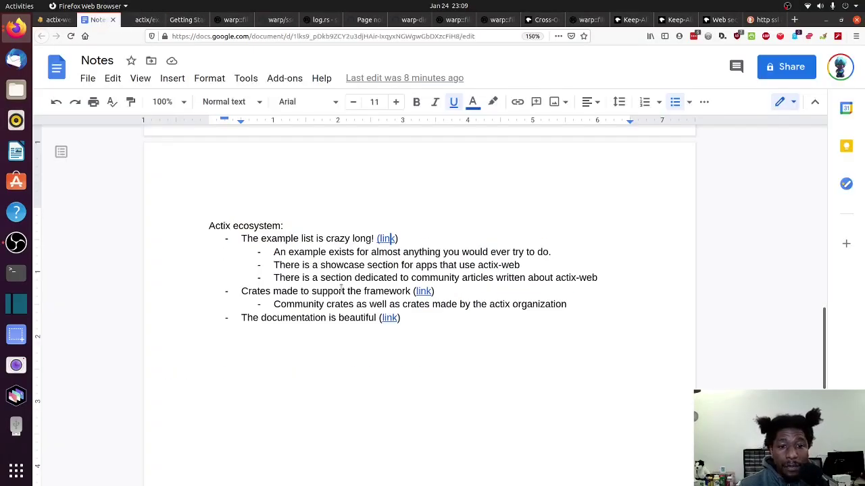
click(392, 318)
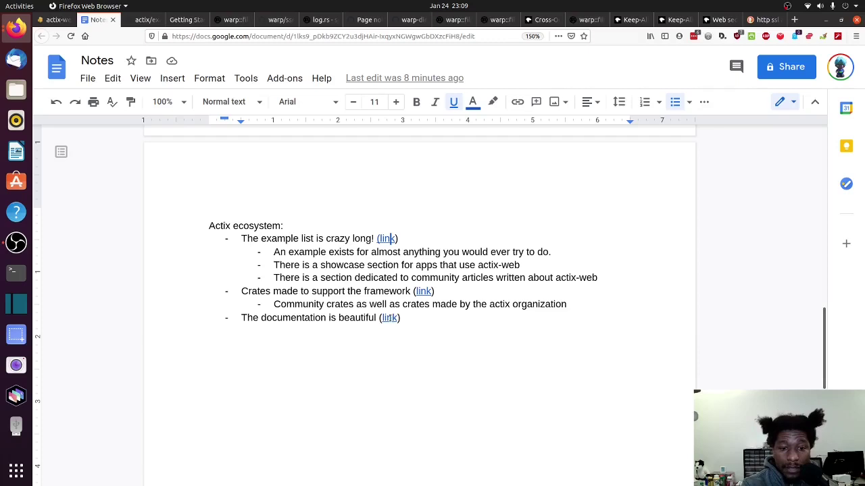
click(443, 337)
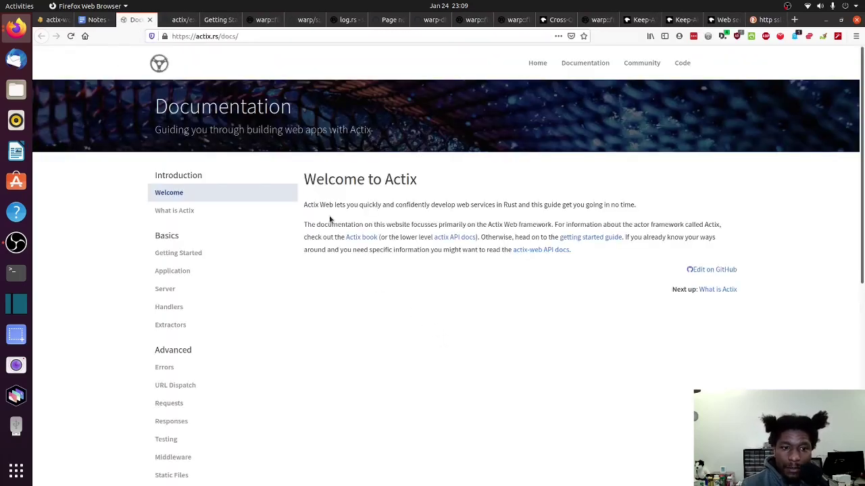
- Go through the Errors page to the Getting Started page and zoom in to read it
scroll(266, 215, down, 2)
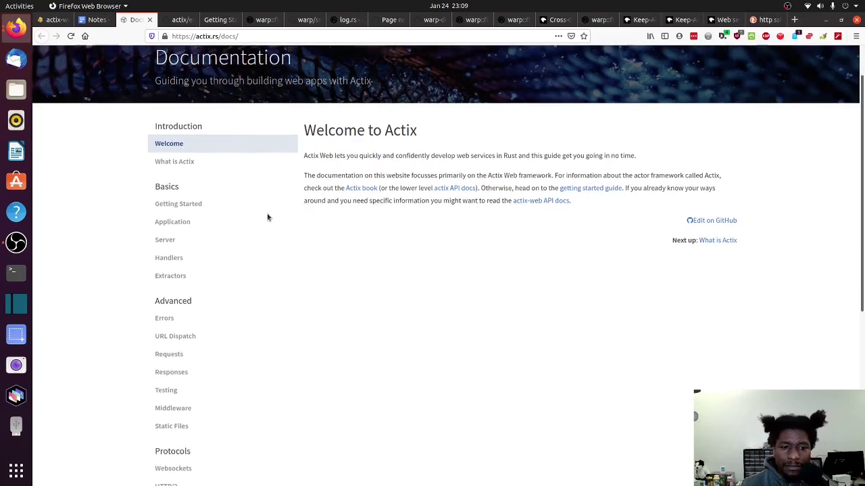
click(162, 316)
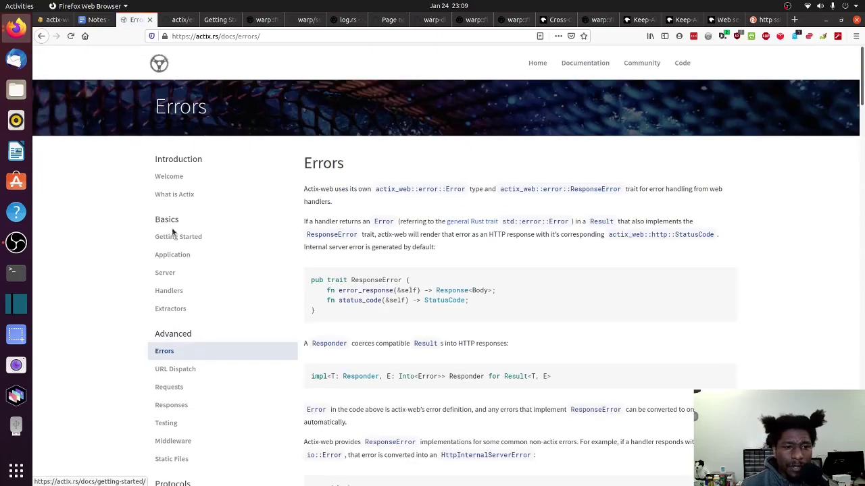
click(179, 240)
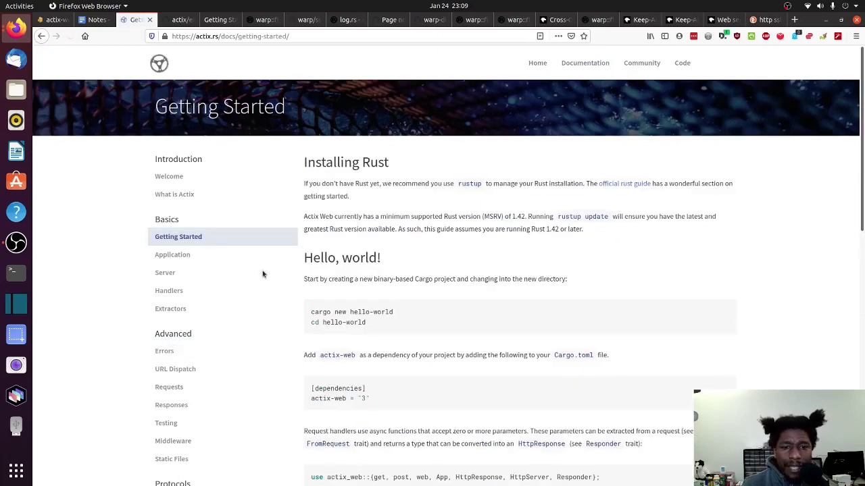
scroll(264, 273, down, 6)
scroll(264, 270, down, 3)
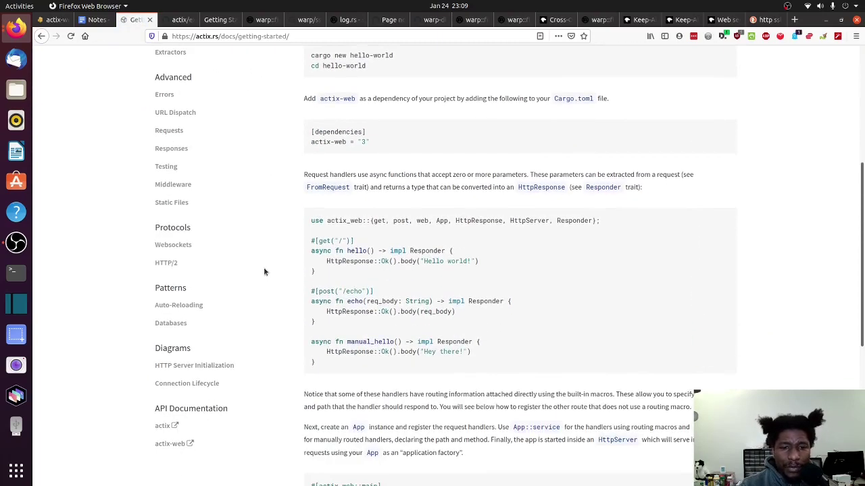
key(ctrl+plus)
key(ctrl+plus)
key(ctrl+plus)
key(ctrl+plus)
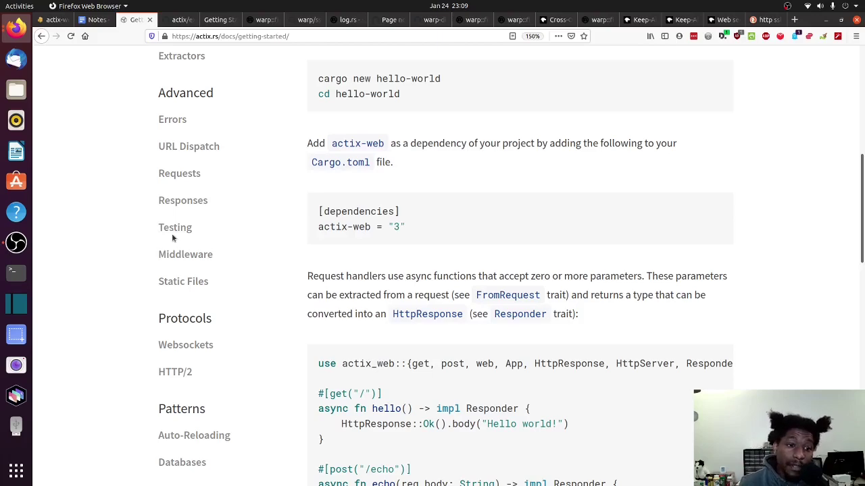
scroll(172, 233, down, 4)
scroll(172, 230, up, 5)
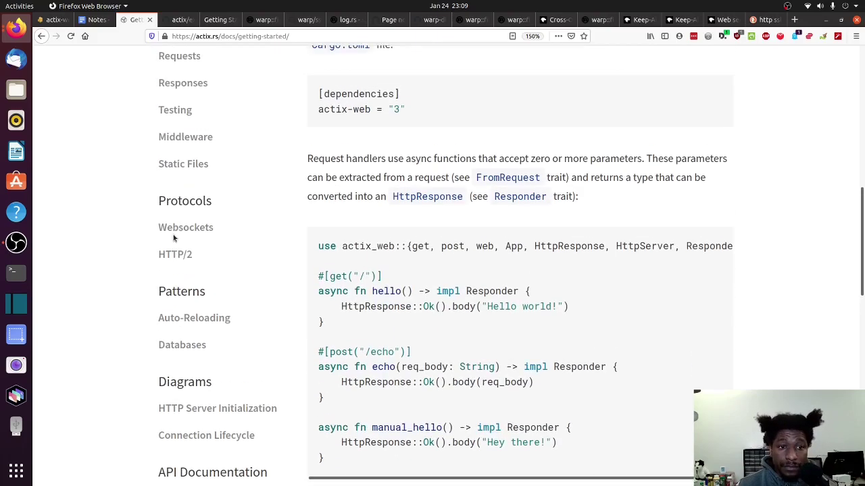
- Read through the Actix Requests documentation page
click(174, 212)
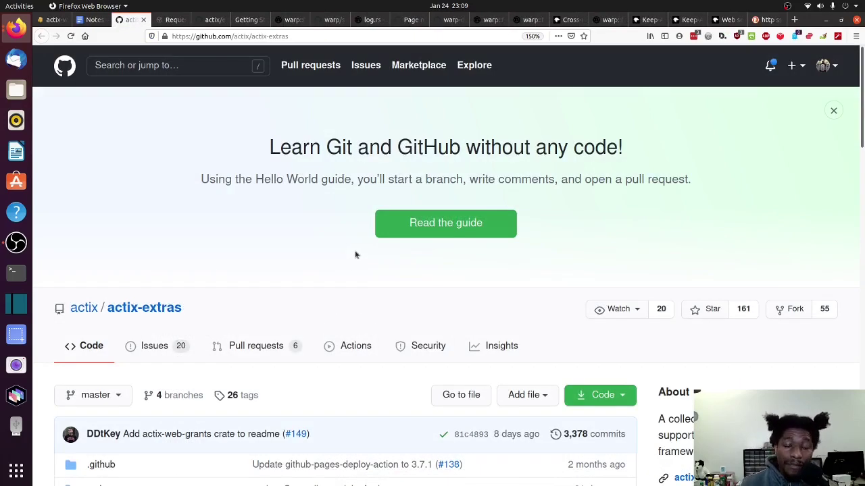
scroll(353, 253, down, 3)
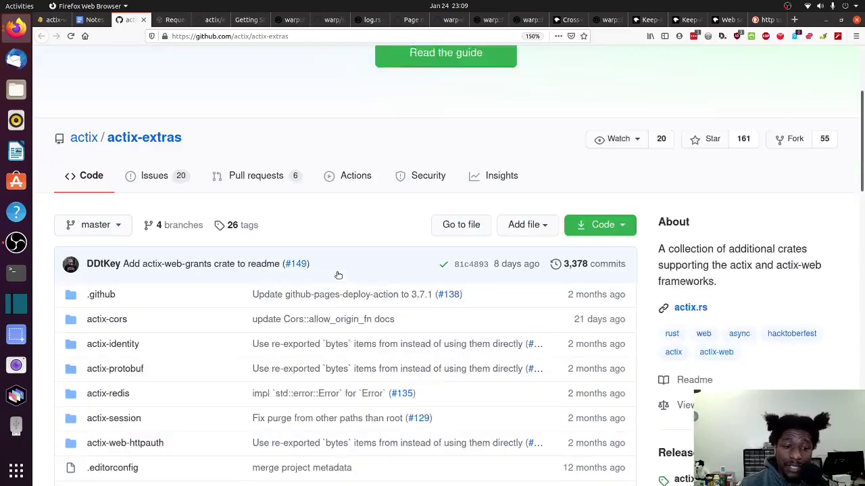
scroll(346, 264, down, 8)
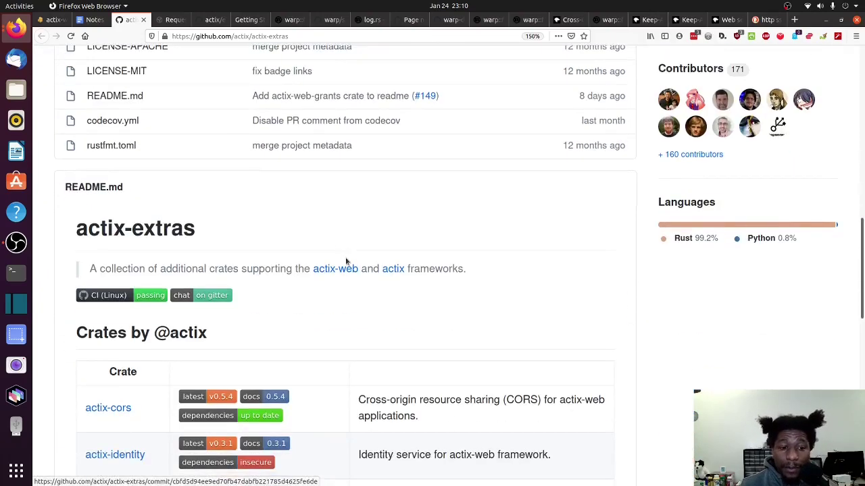
scroll(349, 265, down, 1)
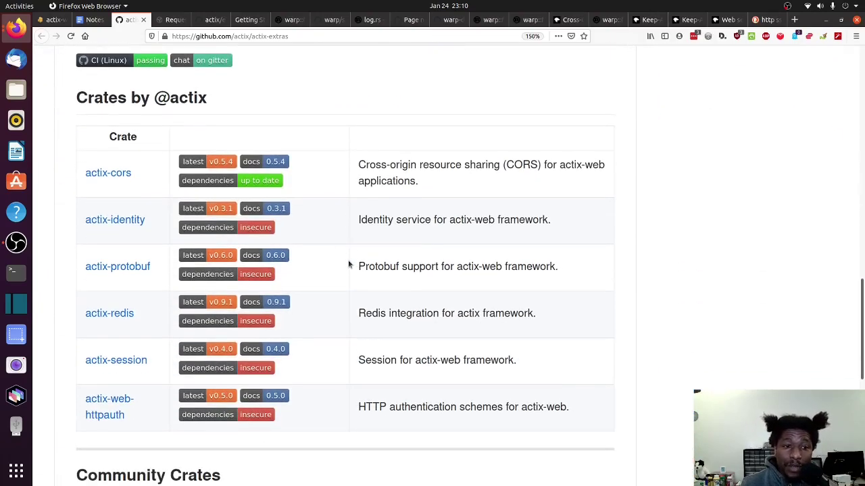
scroll(348, 265, down, 1)
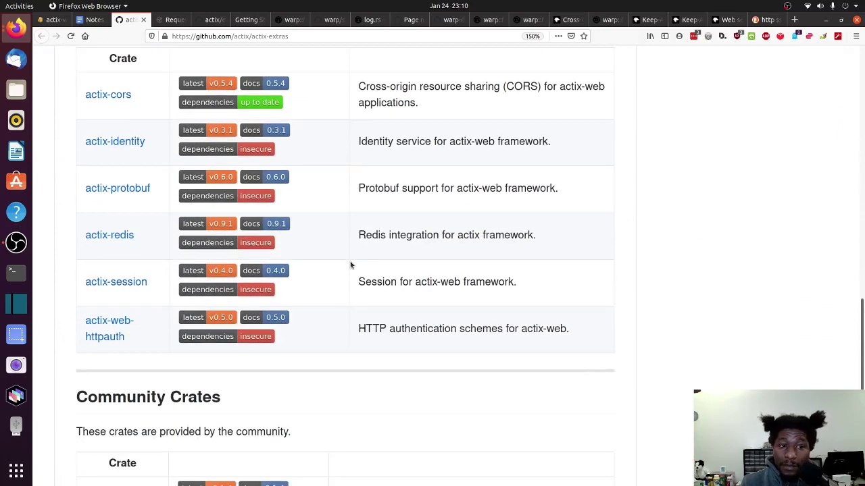
scroll(350, 264, up, 2)
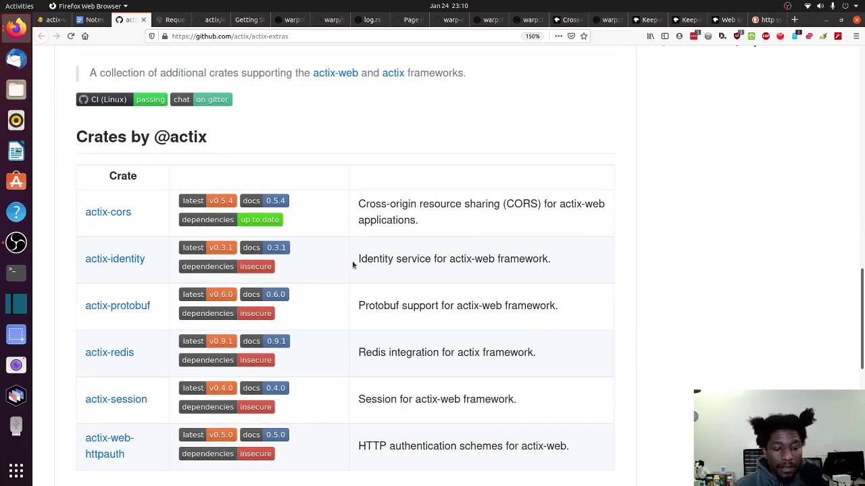
- Scroll the actix-extras README crate tables, including actix-cors, actix-identity and actix-session
scroll(321, 256, down, 2)
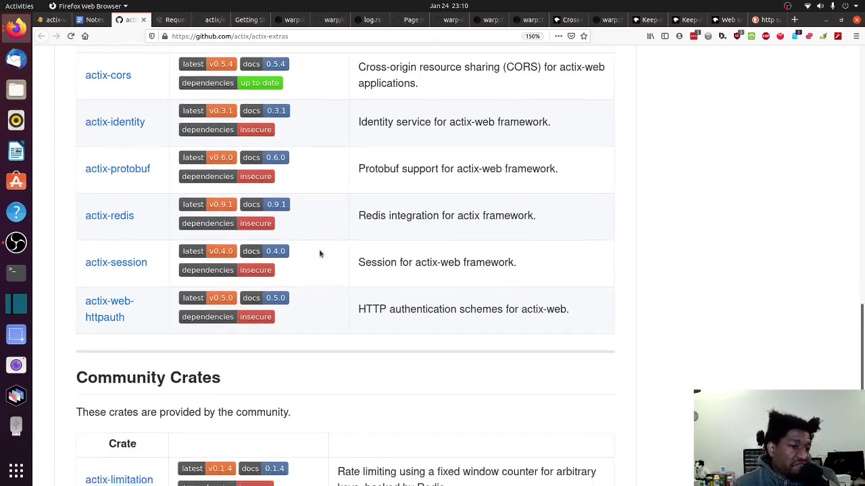
scroll(320, 254, down, 3)
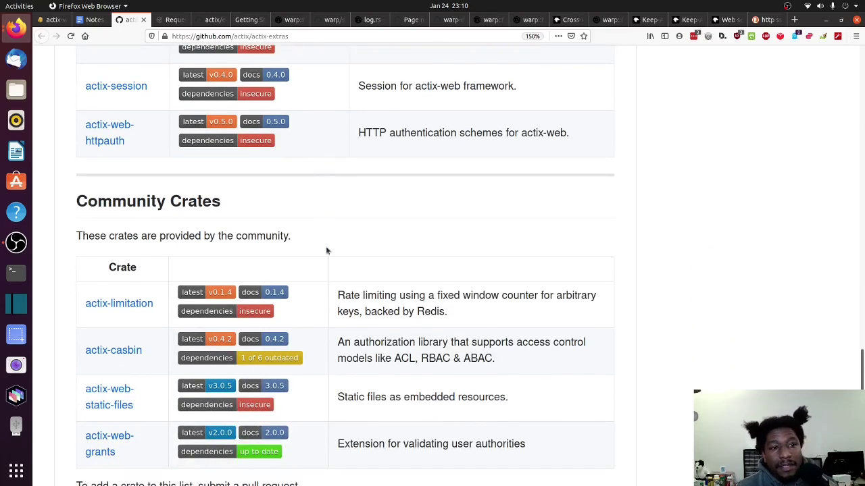
scroll(328, 252, down, 2)
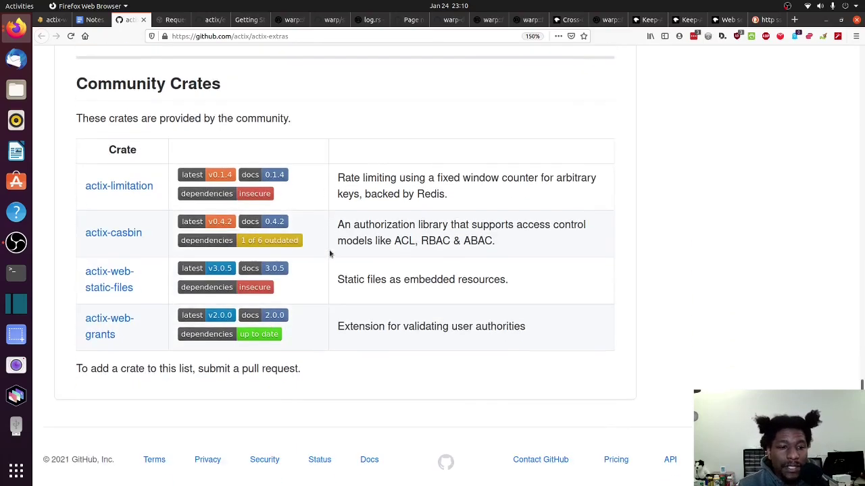
scroll(330, 251, up, 6)
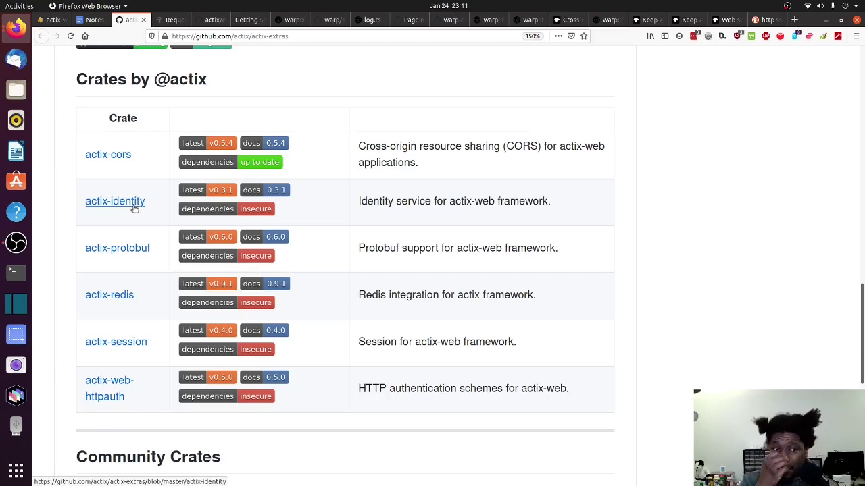
scroll(134, 211, down, 2)
scroll(134, 211, down, 8)
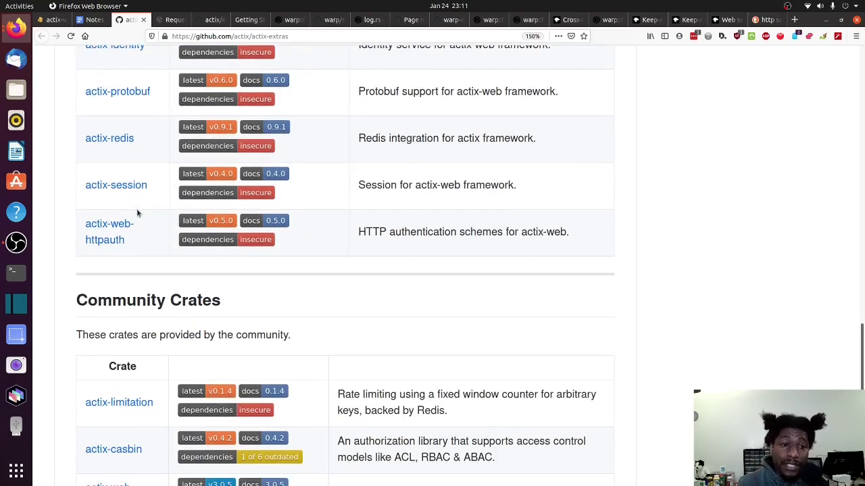